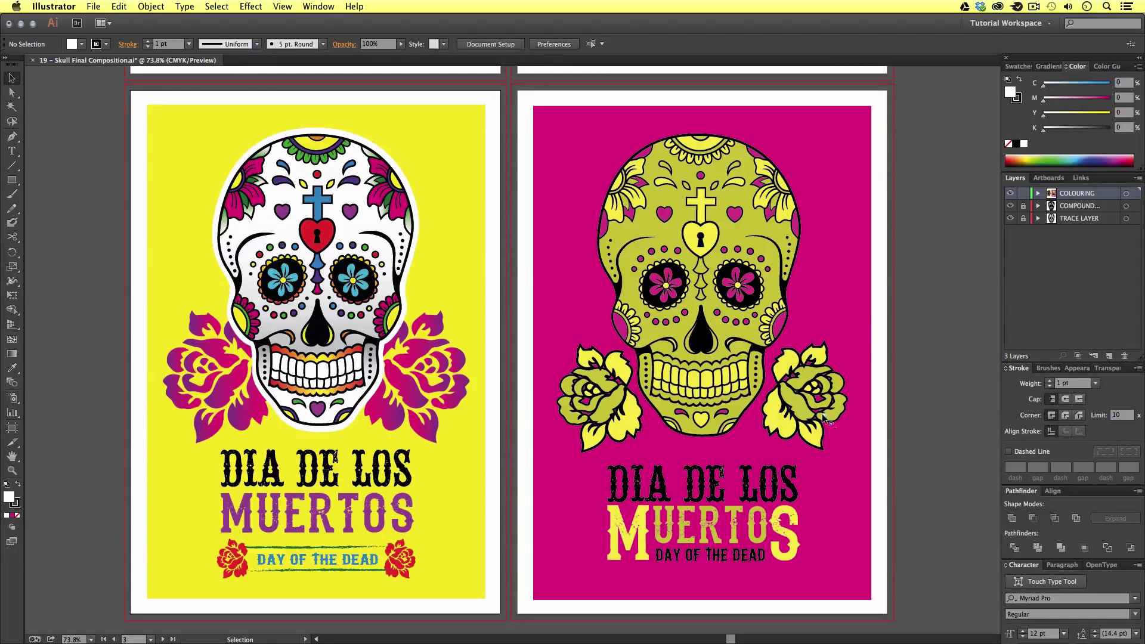
{"action": "left_click_drag", "start_coordinate": [661, 270], "coordinate": [659, 529]}
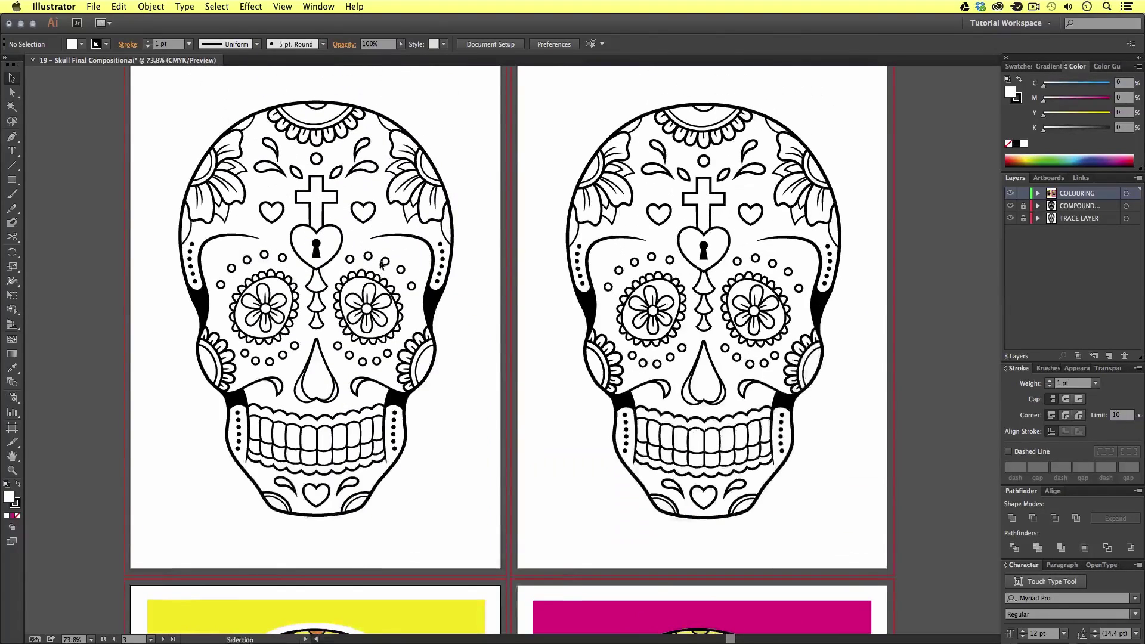
{"action": "scroll", "coordinate": [705, 589], "scroll_direction": "down", "scroll_amount": 10}
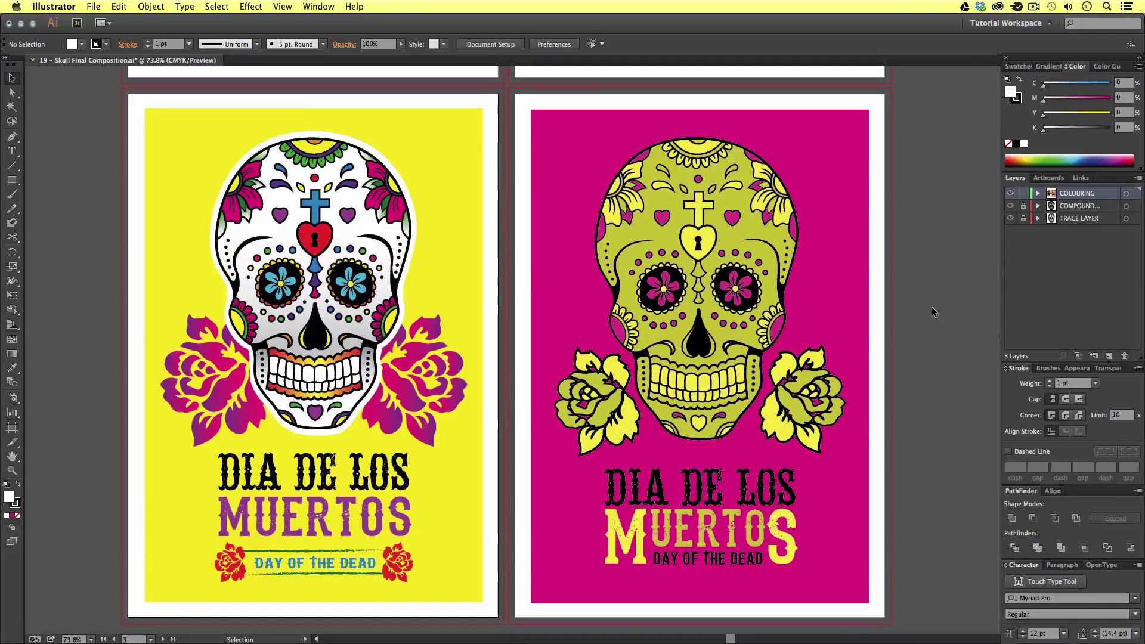
Switch to Finder and open 19 - Skull Final Composition.ai from the 01 - CC versions folder inside 04 - EXPORT
{"action": "key", "text": "super+Tab"}
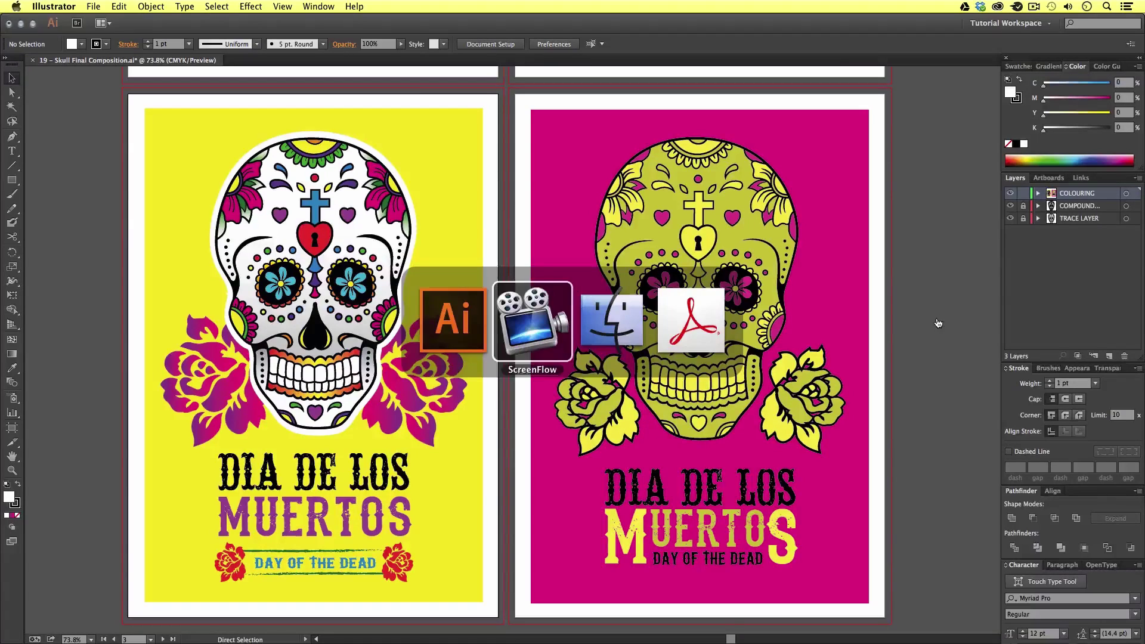
{"action": "key", "text": "super+Tab"}
{"action": "left_click", "coordinate": [526, 259]}
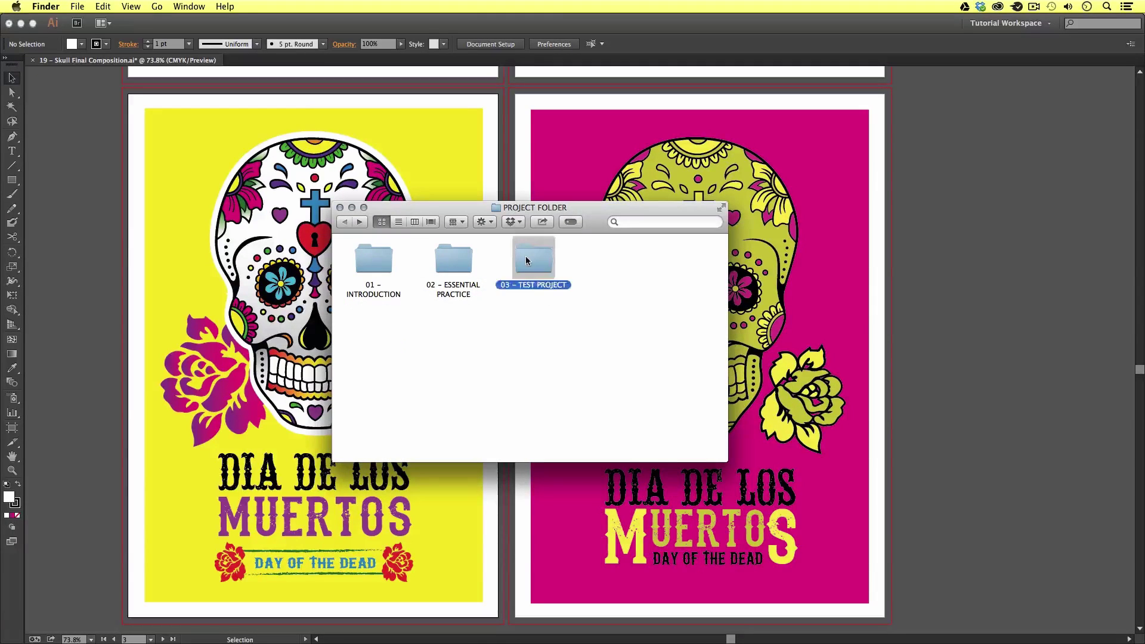
{"action": "double_click", "coordinate": [526, 259]}
{"action": "double_click", "coordinate": [607, 260]}
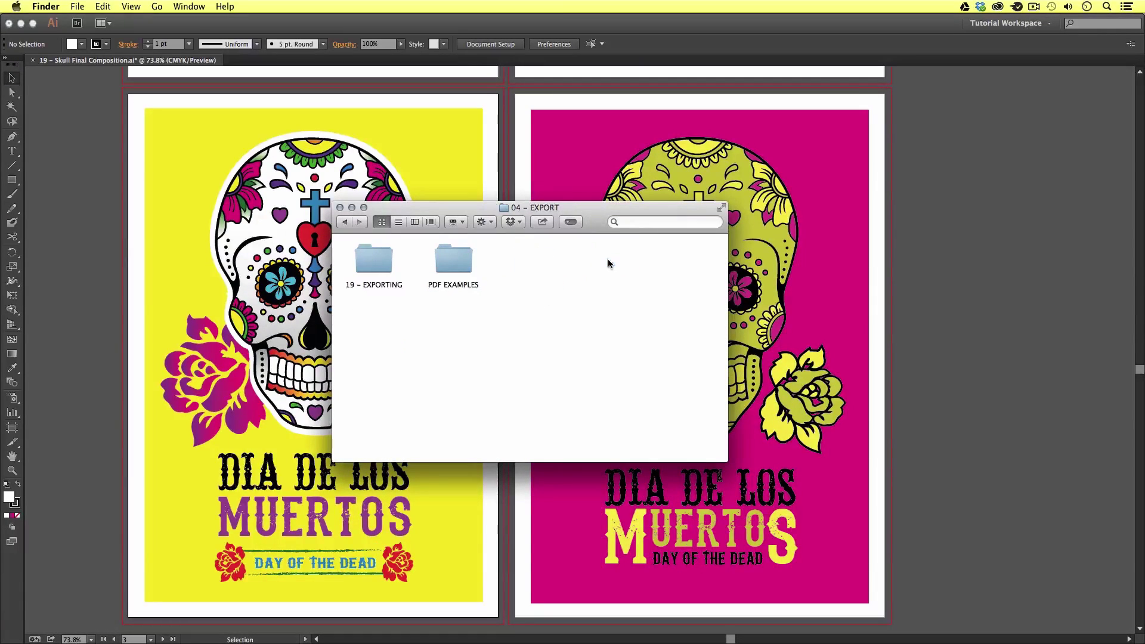
{"action": "double_click", "coordinate": [386, 260]}
{"action": "double_click", "coordinate": [386, 260]}
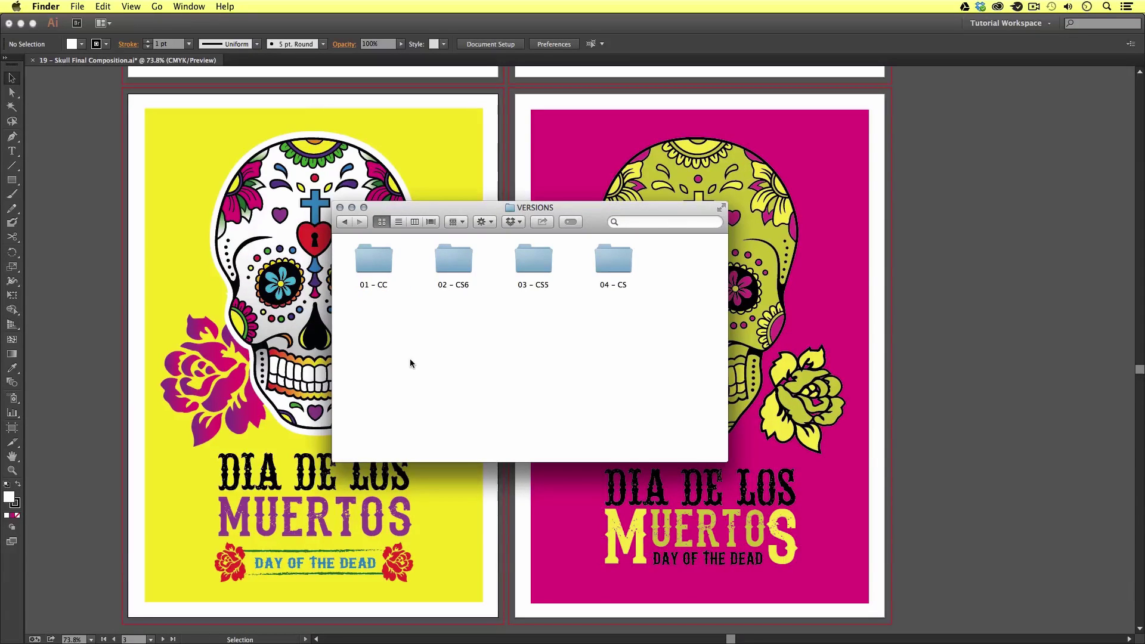
{"action": "double_click", "coordinate": [376, 266]}
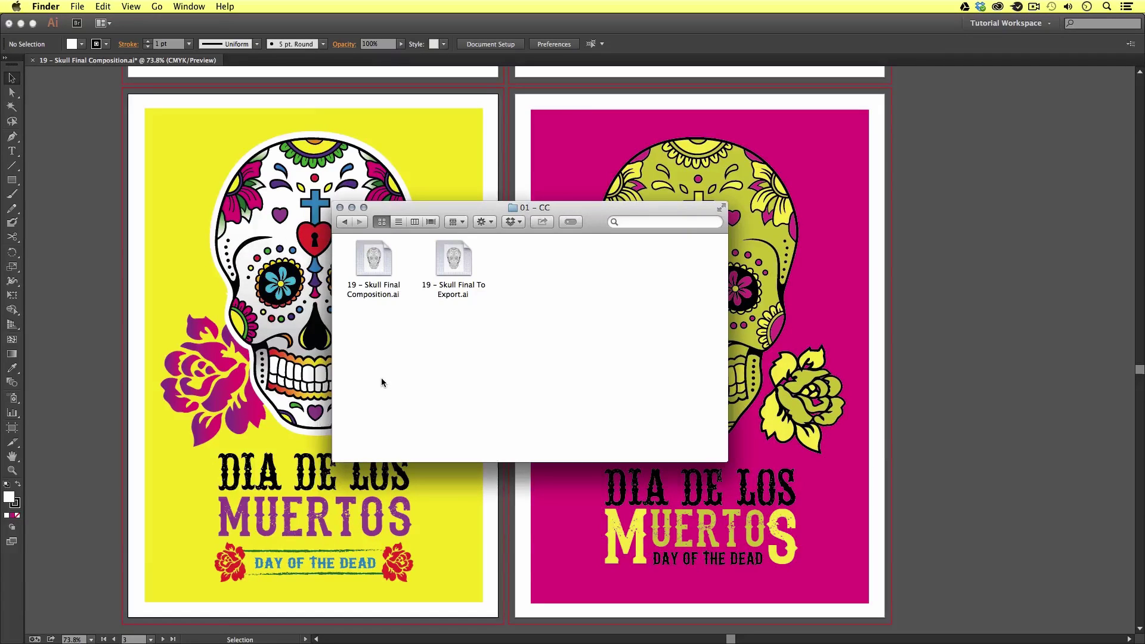
{"action": "double_click", "coordinate": [374, 257]}
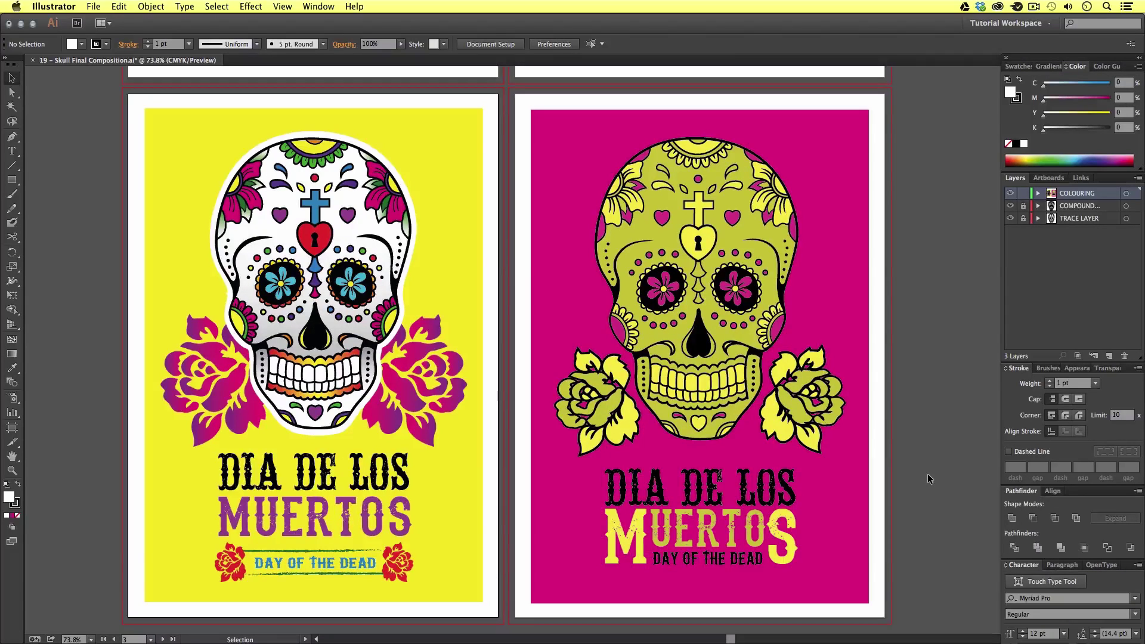
Switch to Acrobat and examine the printer's marks and edges of Poster Design.pdf up close, alongside Tshirt Design.pdf
{"action": "key", "text": "super+Tab"}
{"action": "key", "text": "super+Tab"}
{"action": "key", "text": "super+Tab"}
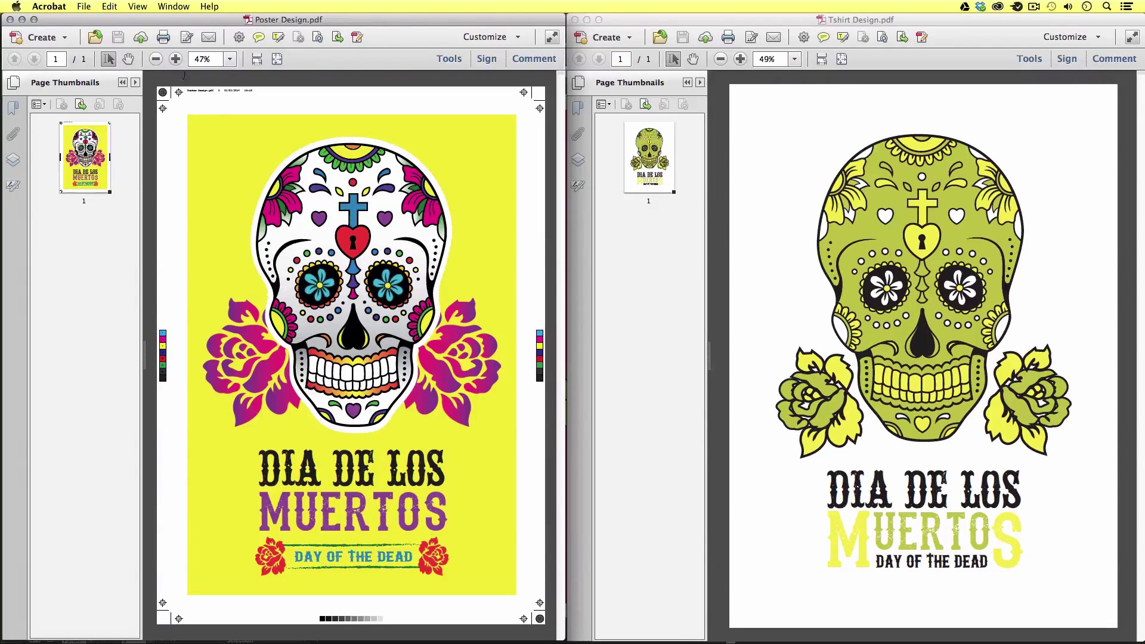
{"action": "left_click", "coordinate": [175, 59]}
{"action": "left_click", "coordinate": [176, 59]}
{"action": "left_click", "coordinate": [176, 59]}
{"action": "left_click_drag", "start_coordinate": [562, 201], "coordinate": [562, 608]}
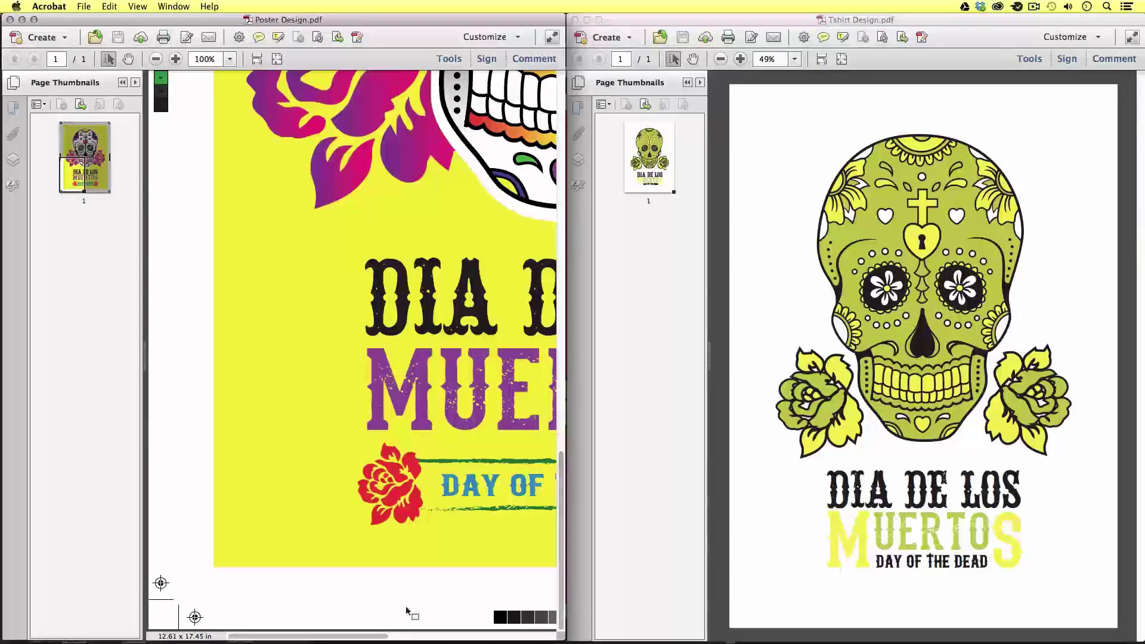
{"action": "left_click_drag", "start_coordinate": [380, 635], "coordinate": [541, 627]}
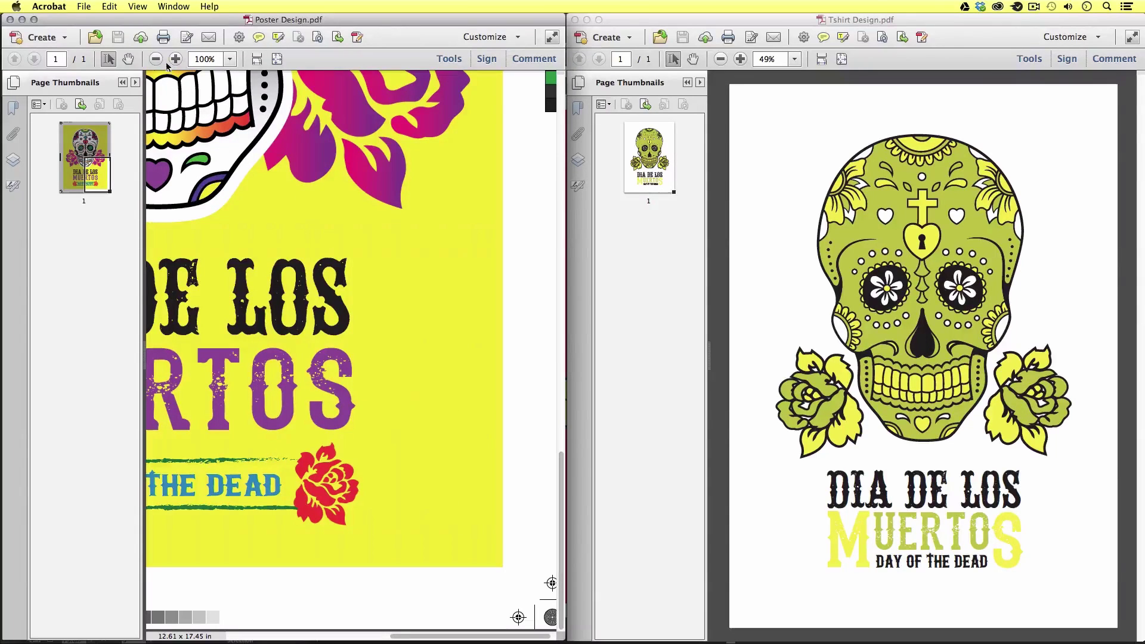
{"action": "left_click_drag", "start_coordinate": [563, 560], "coordinate": [565, 389]}
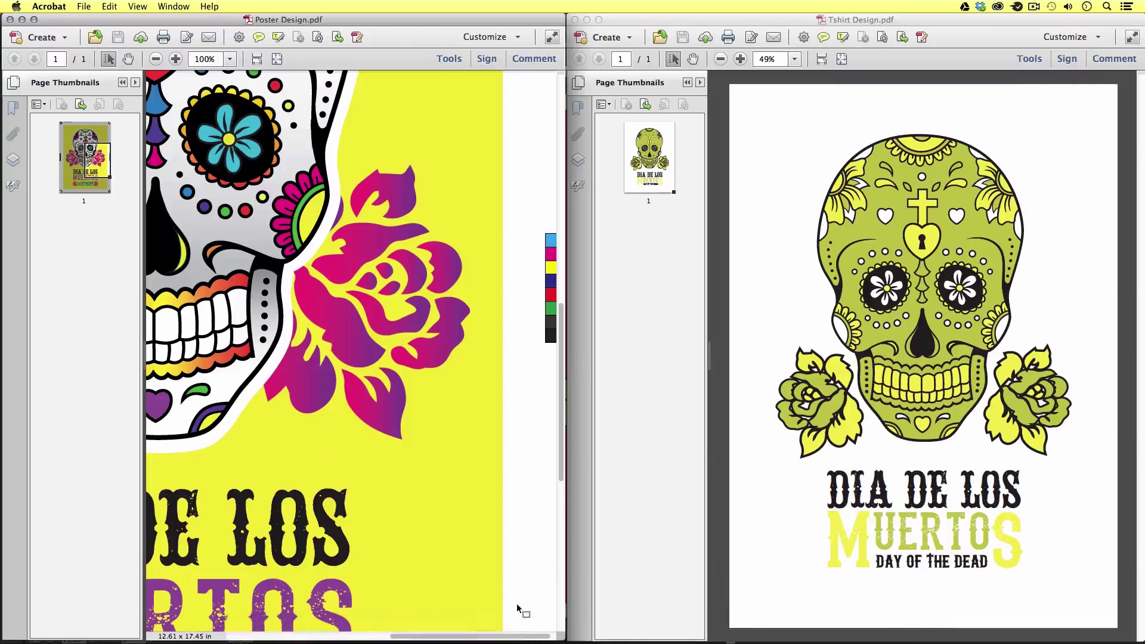
{"action": "left_click_drag", "start_coordinate": [527, 637], "coordinate": [533, 636]}
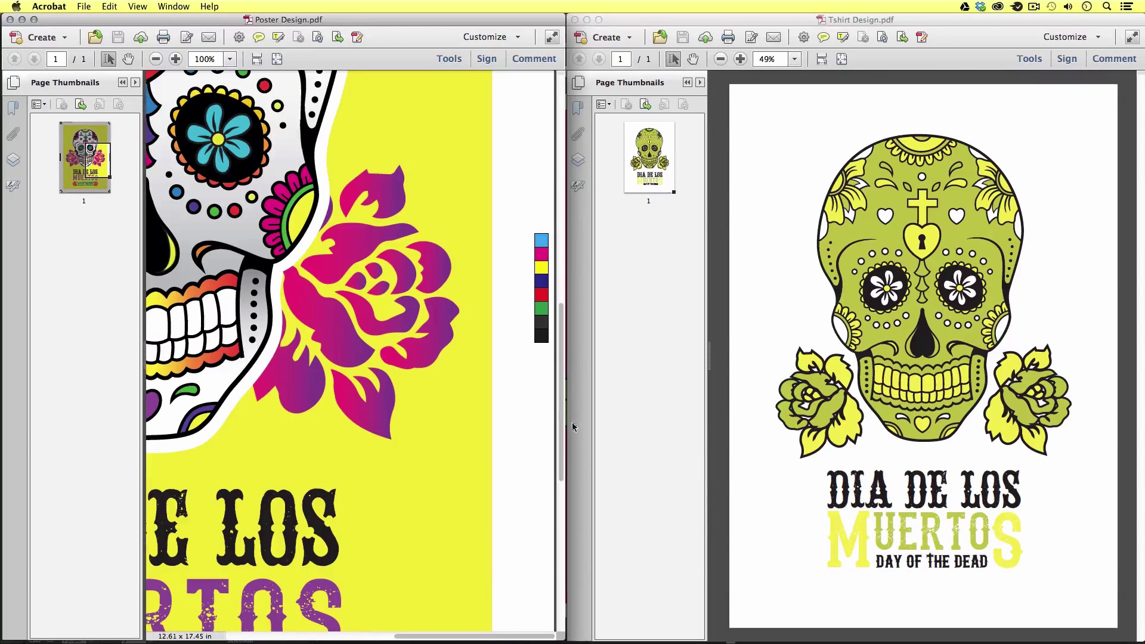
{"action": "left_click_drag", "start_coordinate": [562, 401], "coordinate": [564, 344]}
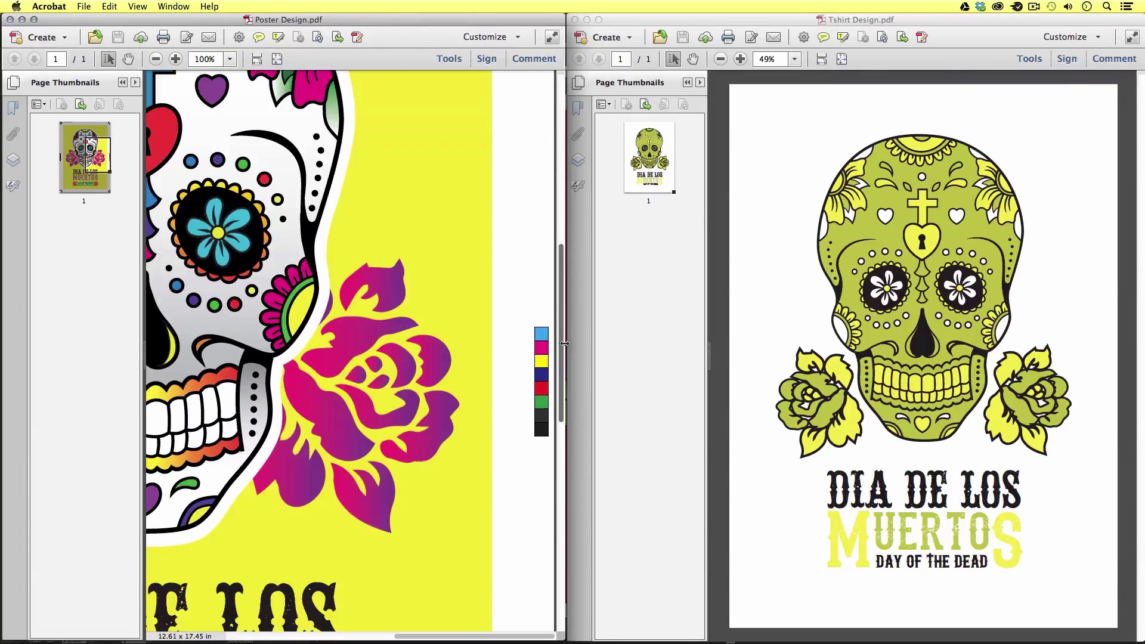
{"action": "left_click", "coordinate": [157, 58]}
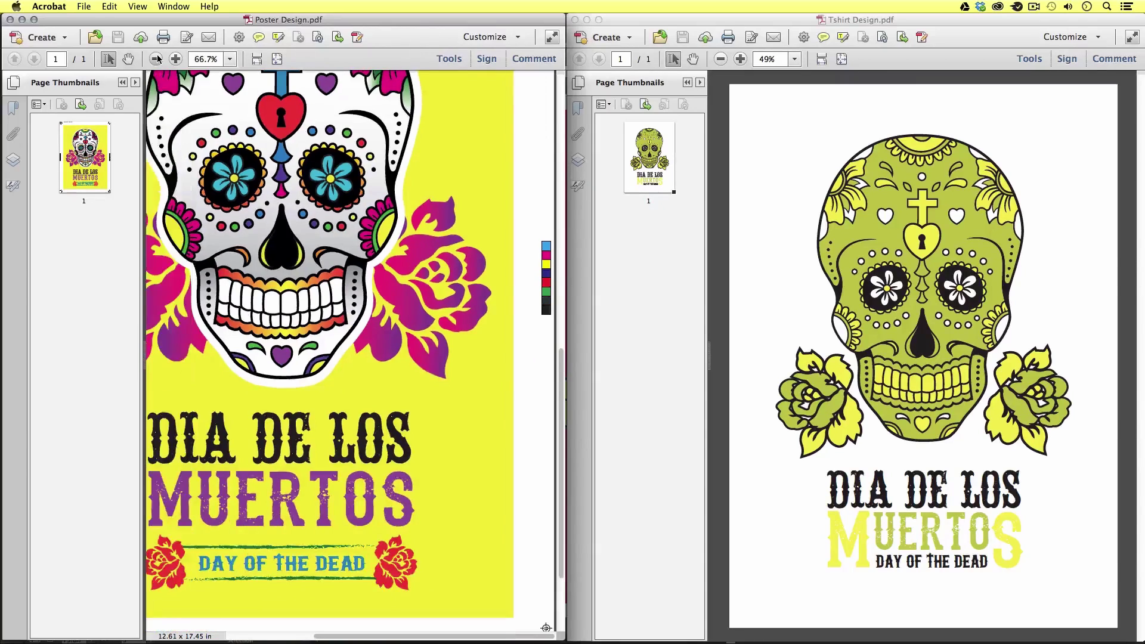
{"action": "left_click", "coordinate": [156, 58]}
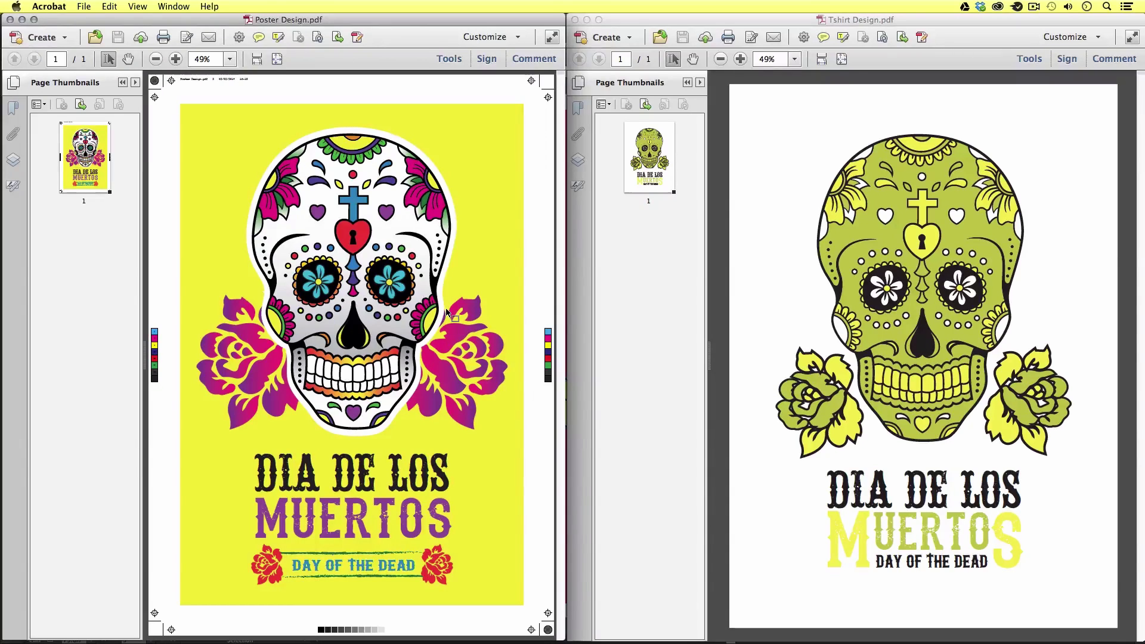
{"action": "left_click", "coordinate": [758, 20]}
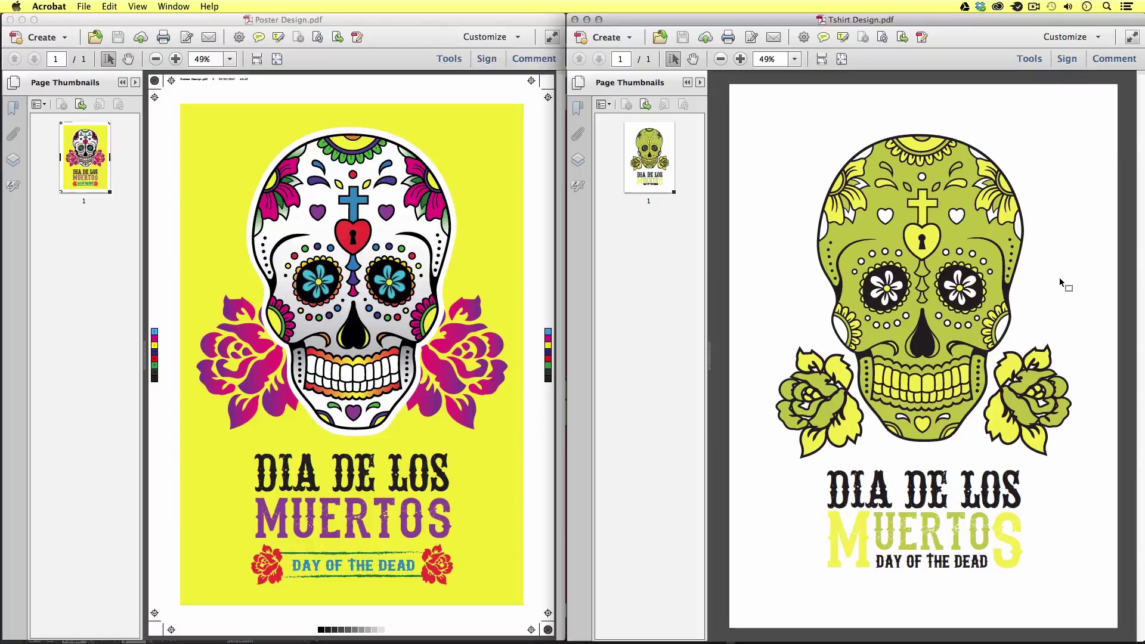
Switch back to Illustrator and set the document bleed to 10 mm on all four sides
{"action": "key", "text": "super+Tab"}
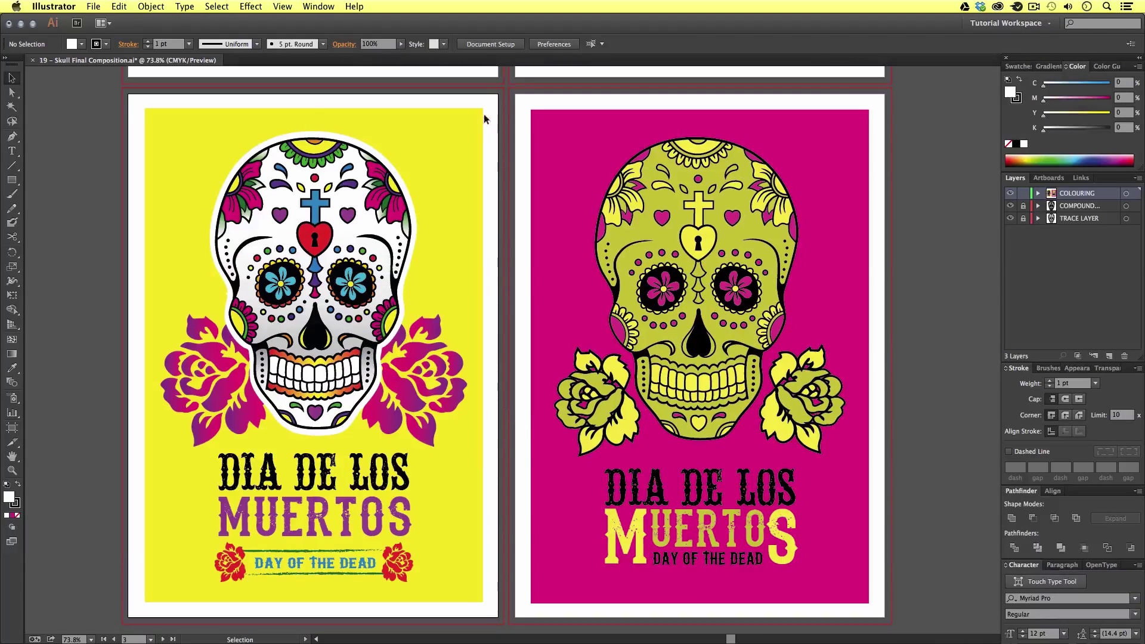
{"action": "key", "text": "z"}
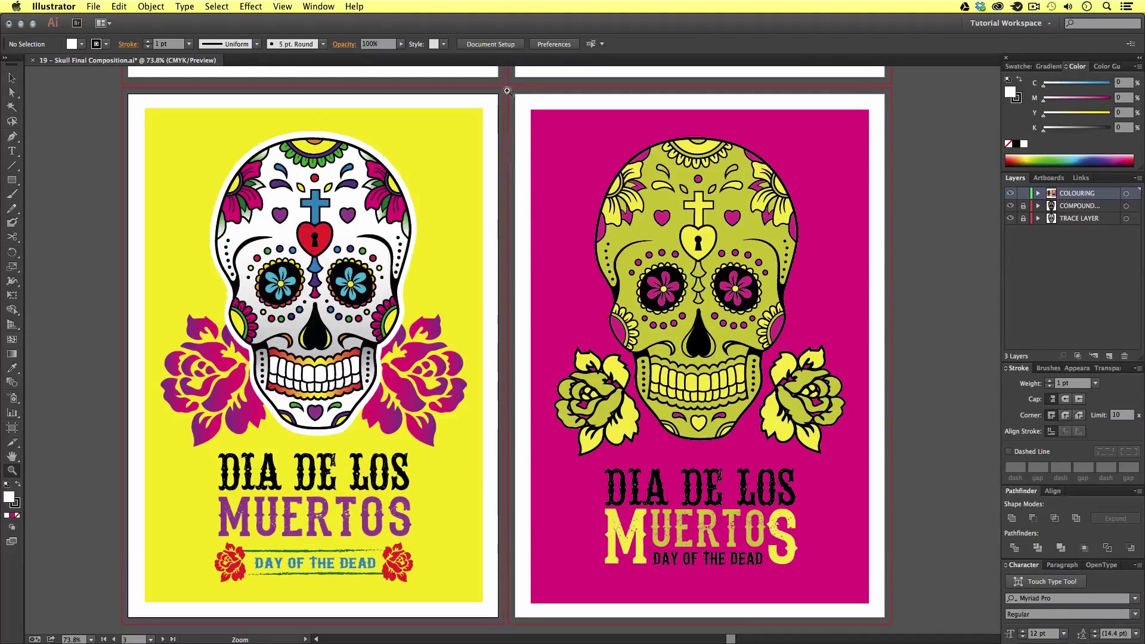
{"action": "key", "text": "v"}
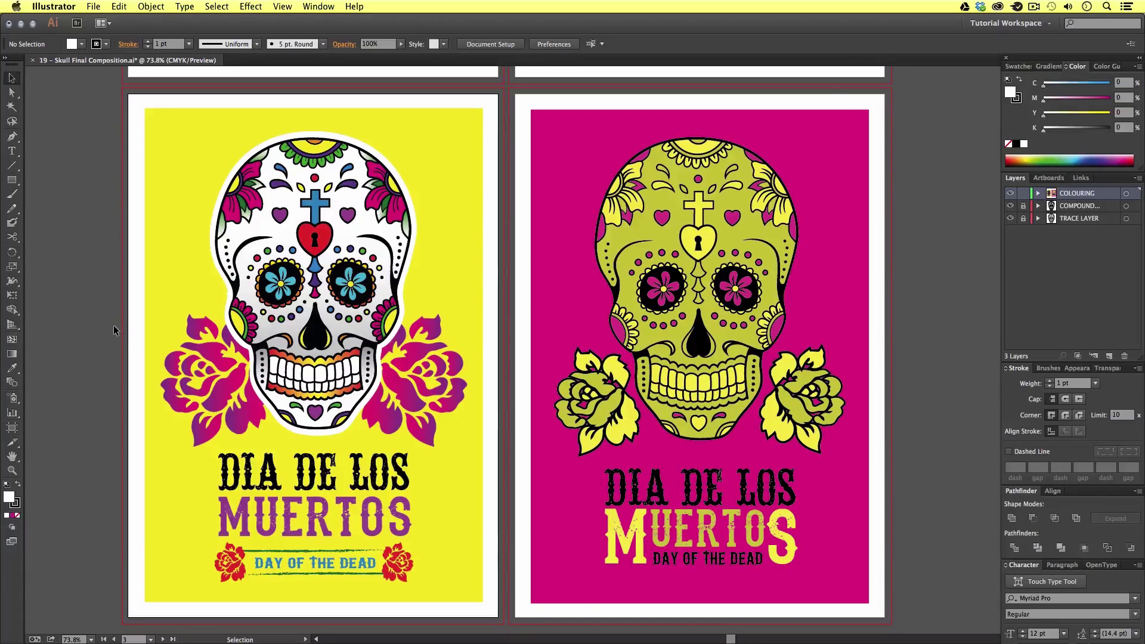
{"action": "left_click", "coordinate": [93, 6]}
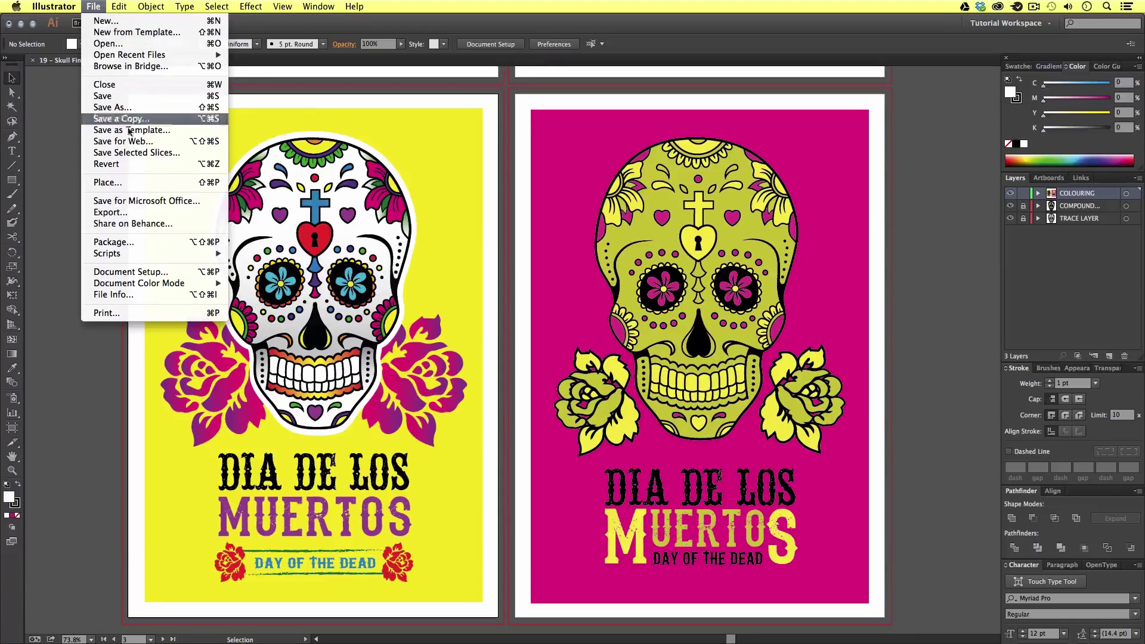
{"action": "left_click", "coordinate": [143, 275]}
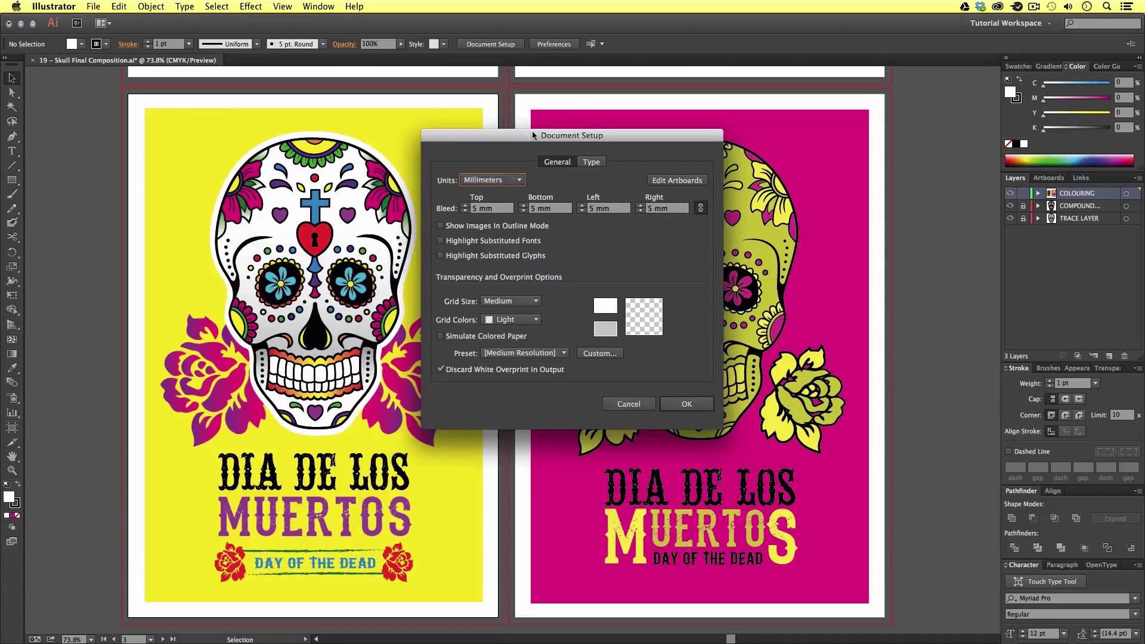
{"action": "left_click_drag", "start_coordinate": [535, 137], "coordinate": [462, 158]}
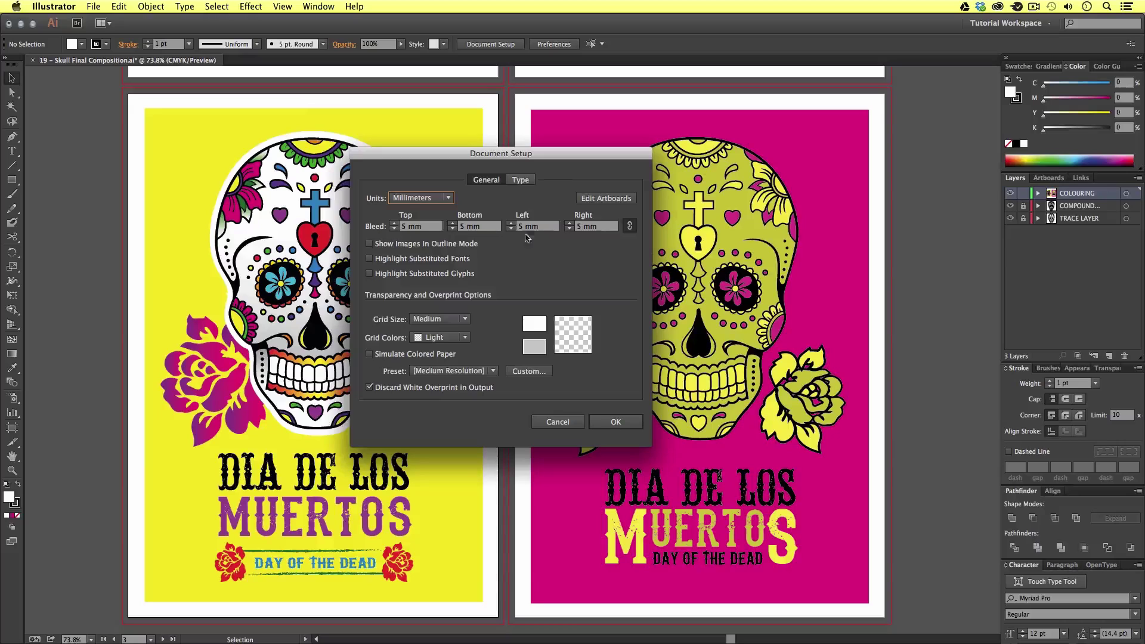
{"action": "left_click", "coordinate": [394, 224]}
{"action": "left_click", "coordinate": [394, 223]}
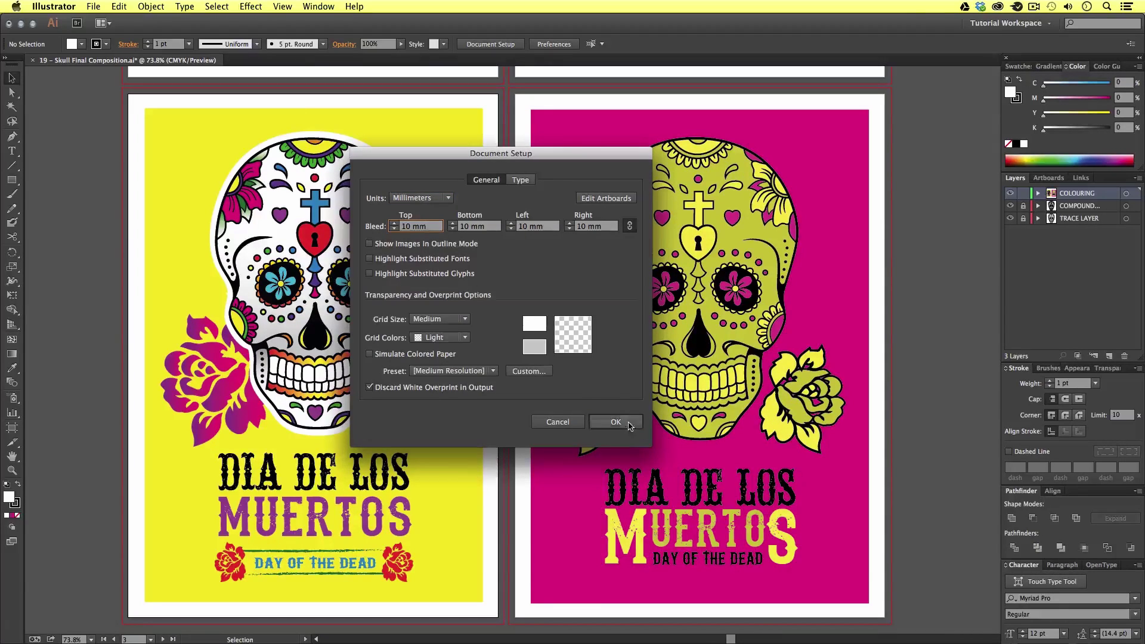
{"action": "left_click", "coordinate": [616, 421]}
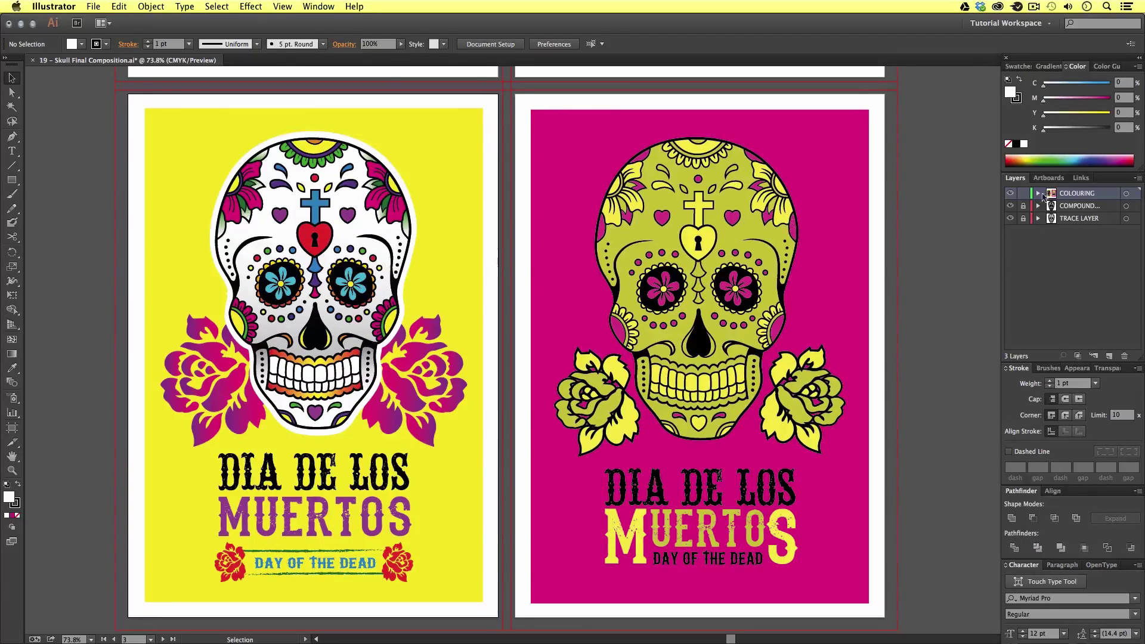
Rearrange the artboards in 2 columns with 3 mm spacing, moving the artwork with them, and inspect the gap between the designs
{"action": "left_click", "coordinate": [1048, 178]}
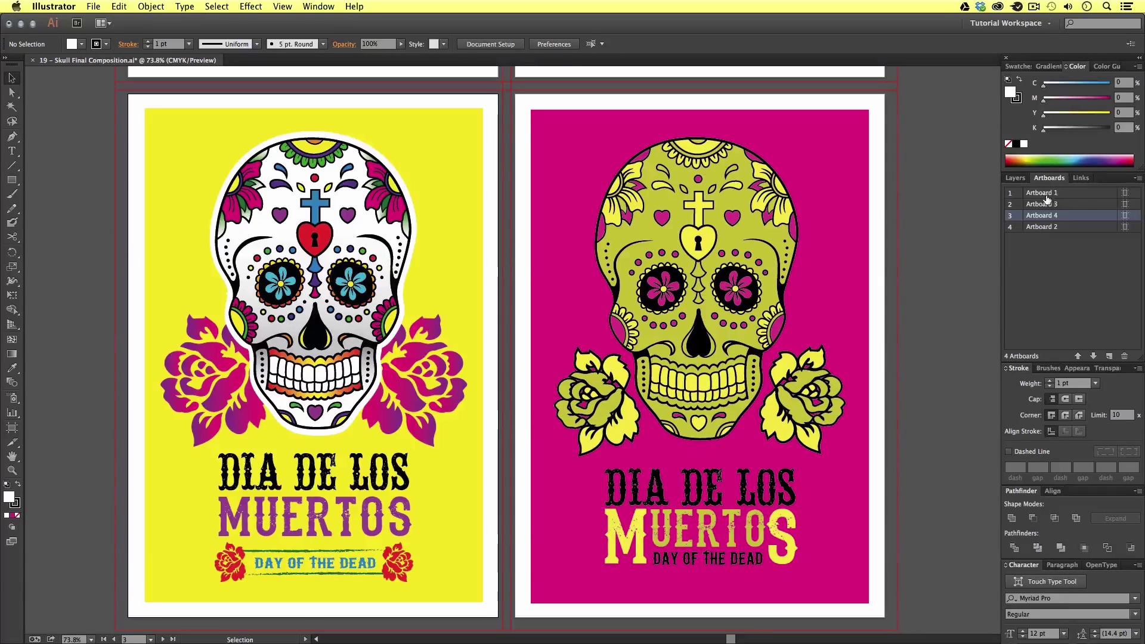
{"action": "left_click", "coordinate": [1138, 180]}
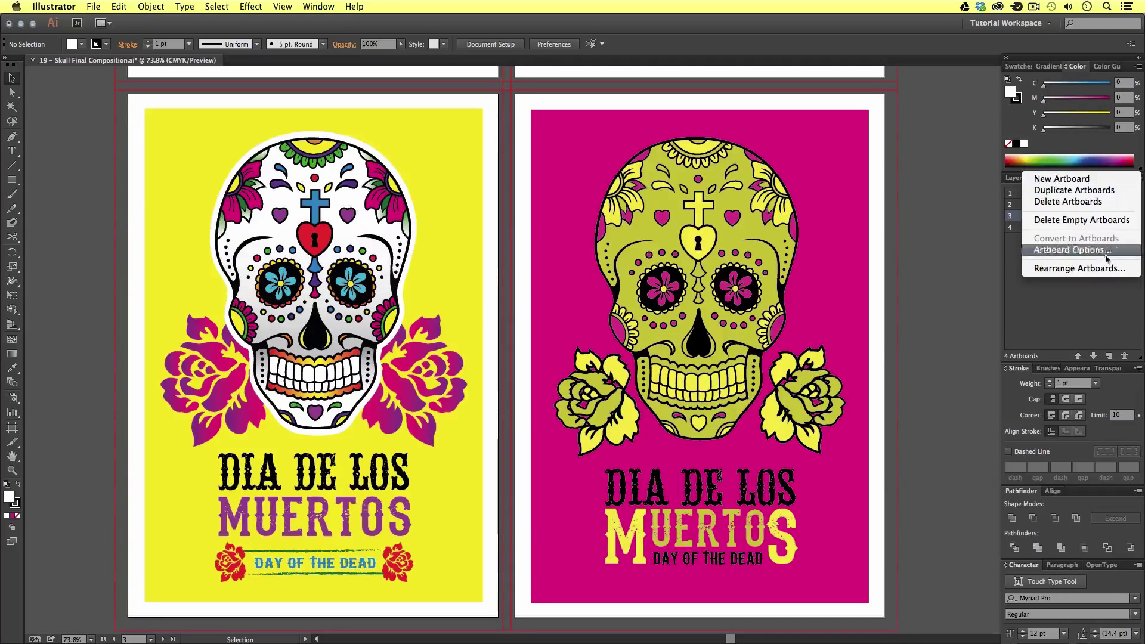
{"action": "left_click", "coordinate": [1080, 269]}
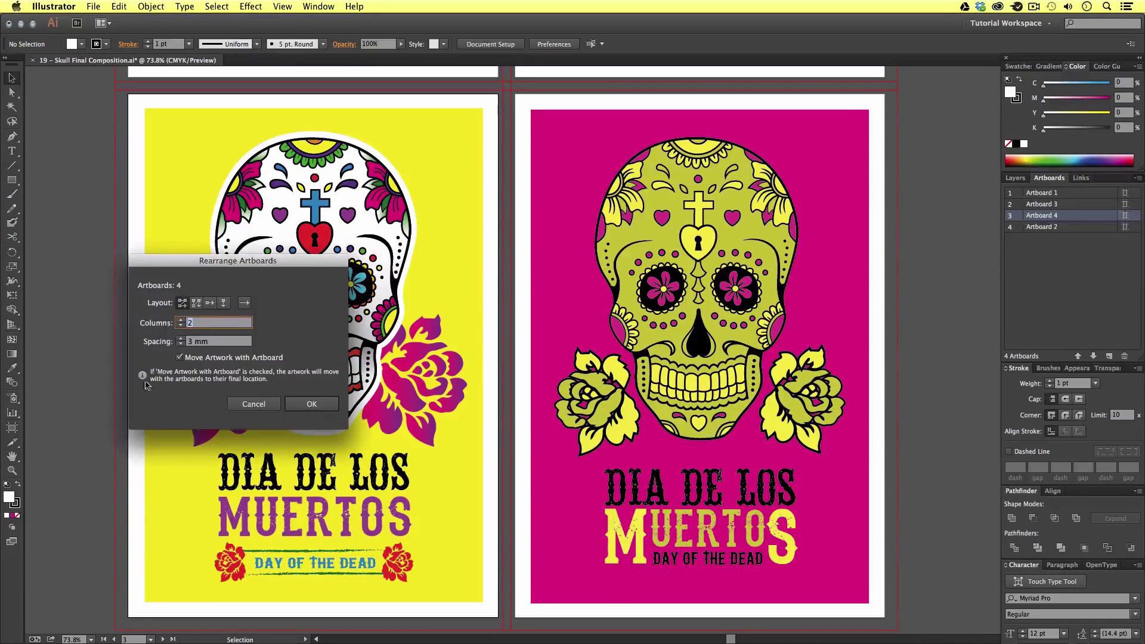
{"action": "left_click", "coordinate": [319, 407]}
{"action": "key", "text": "z"}
{"action": "left_click_drag", "start_coordinate": [541, 330], "coordinate": [620, 425]}
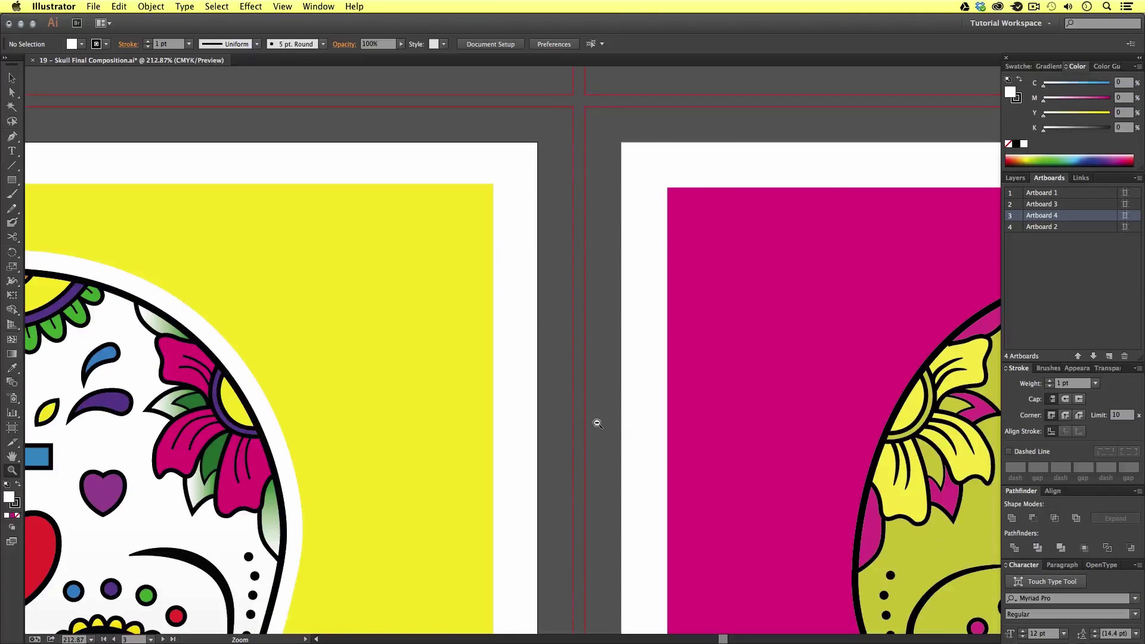
{"action": "left_click", "coordinate": [598, 424], "text": "alt"}
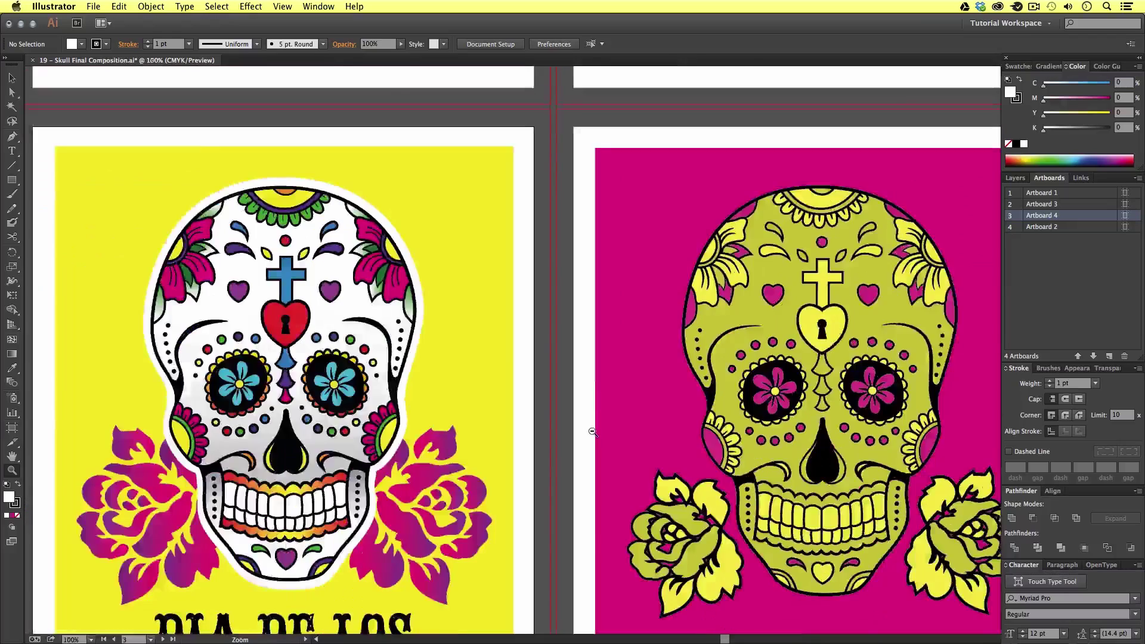
{"action": "left_click", "coordinate": [579, 428], "text": "alt"}
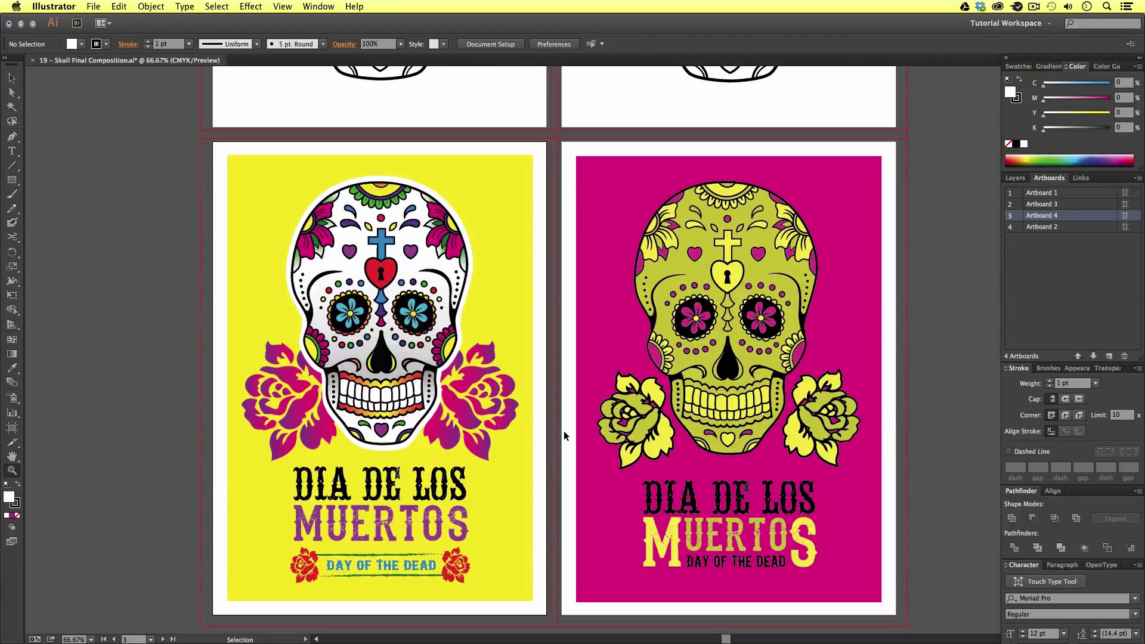
{"action": "key", "text": "v"}
{"action": "left_click_drag", "start_coordinate": [601, 294], "coordinate": [584, 276]}
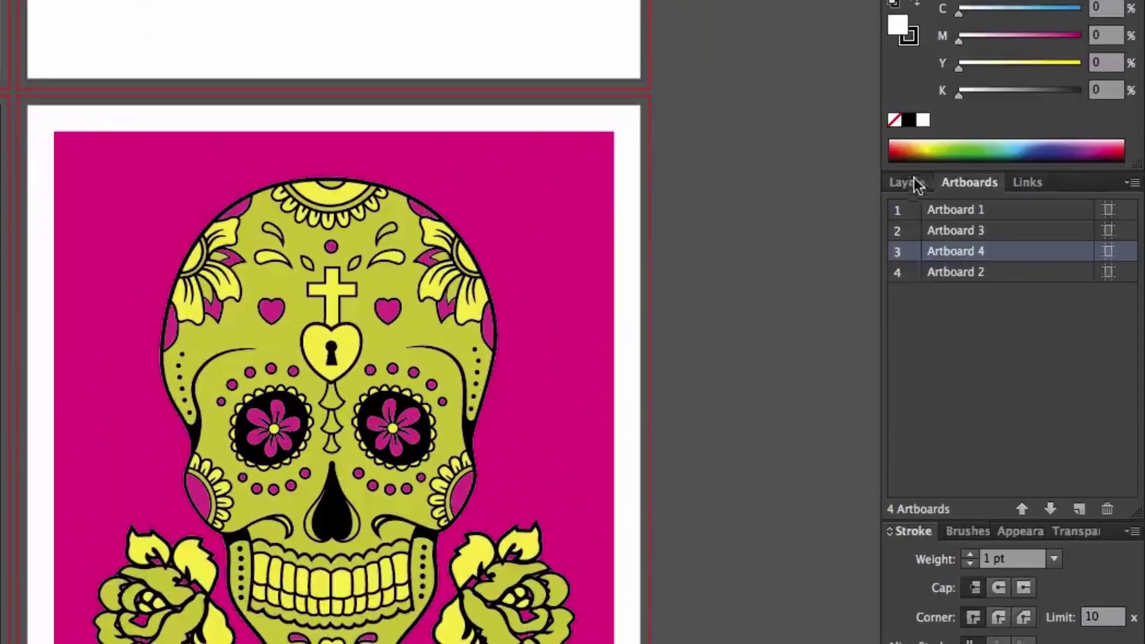
Rename the COLOURING layer as Poster Design
{"action": "left_click", "coordinate": [914, 181]}
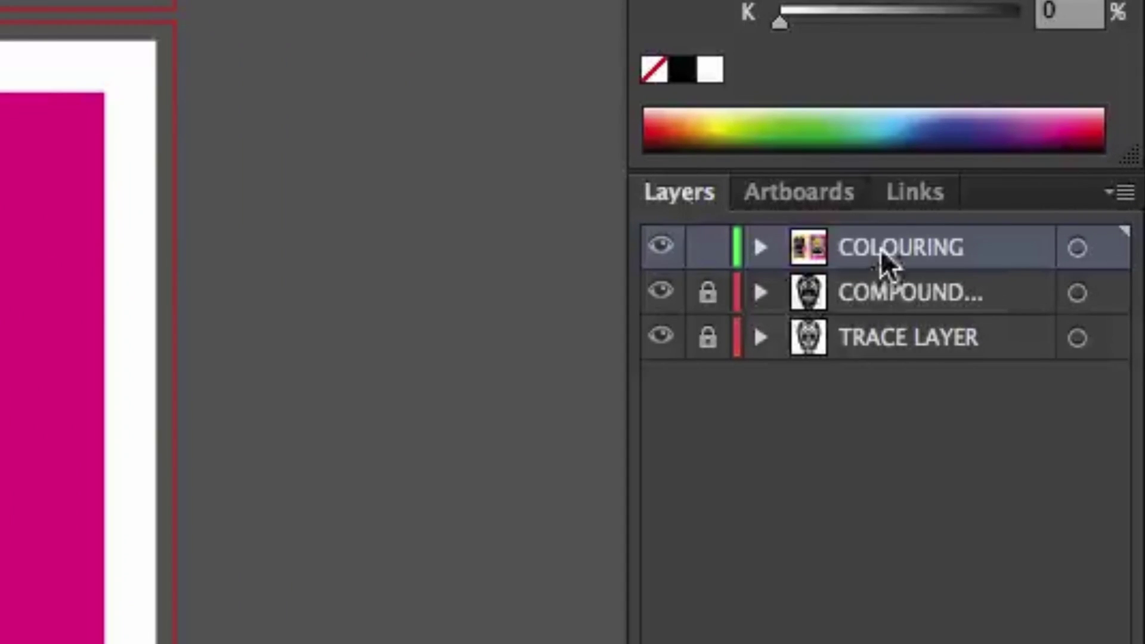
{"action": "double_click", "coordinate": [885, 245]}
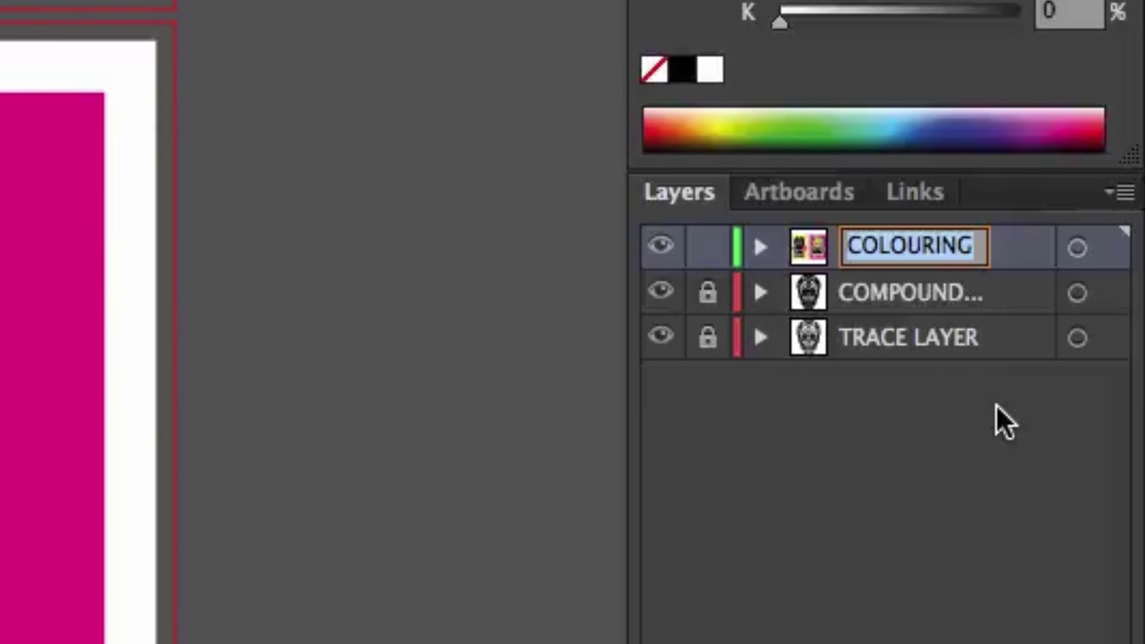
{"action": "type", "text": "Poster Design"}
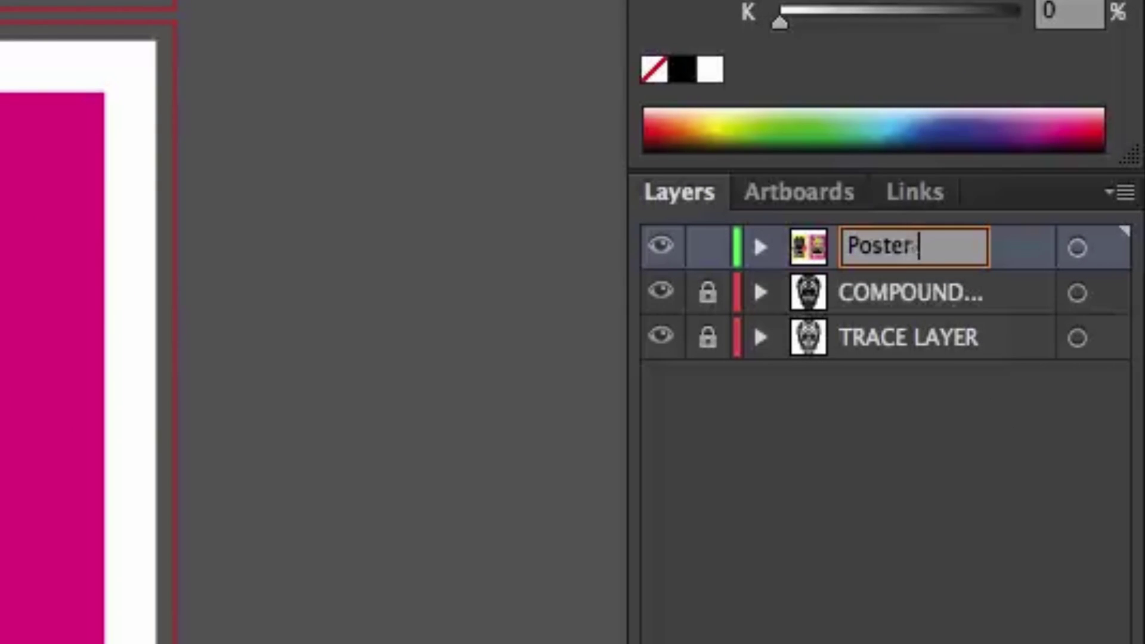
{"action": "left_click", "coordinate": [907, 476]}
Create a new layer above Poster Design and name it TShirt Design
{"action": "key", "text": "super+l"}
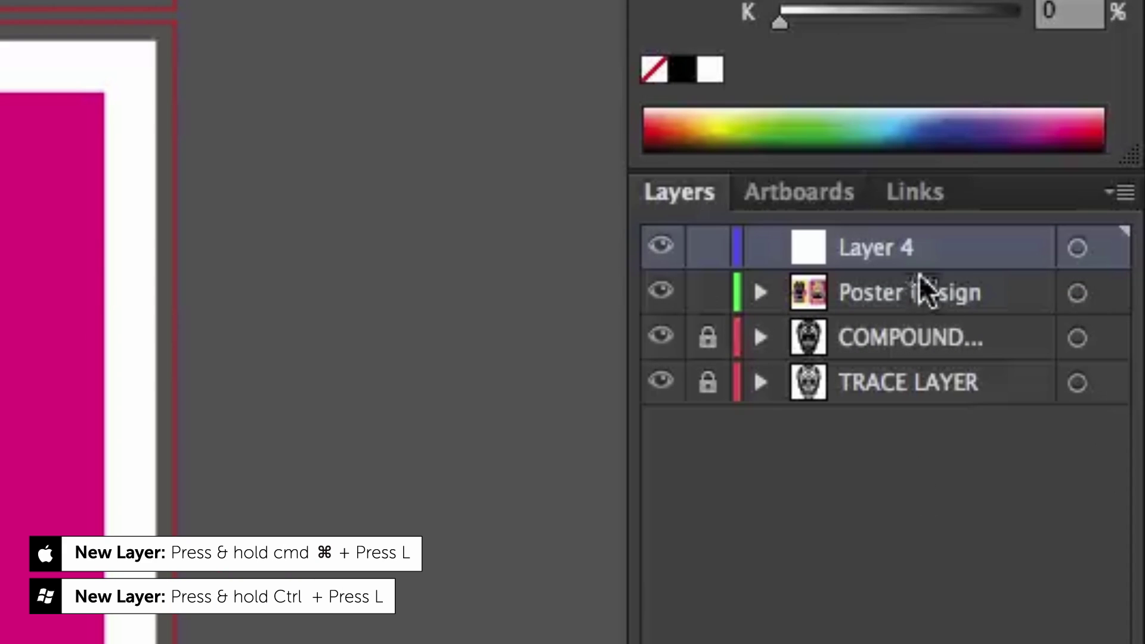
{"action": "double_click", "coordinate": [899, 244]}
{"action": "type", "text": "T"}
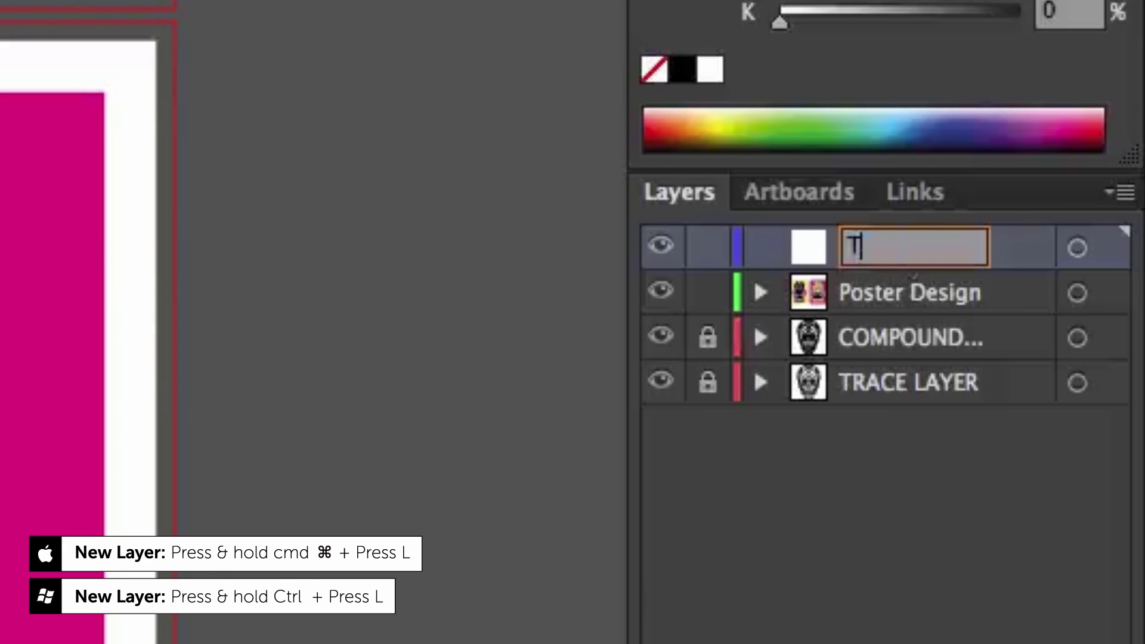
{"action": "type", "text": "Sh"}
{"action": "type", "text": "irt Design"}
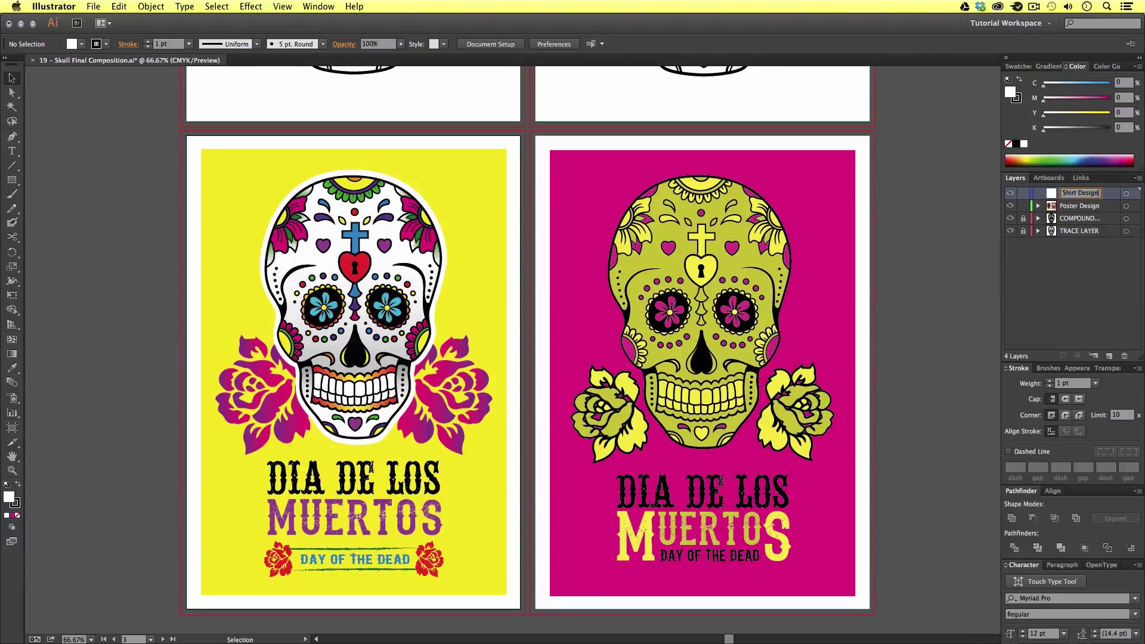
{"action": "left_click", "coordinate": [1097, 270]}
Move the whole pink skull design from the Poster Design layer to the TShirt Design layer, keeping it in place
{"action": "left_click_drag", "start_coordinate": [931, 165], "coordinate": [560, 582]}
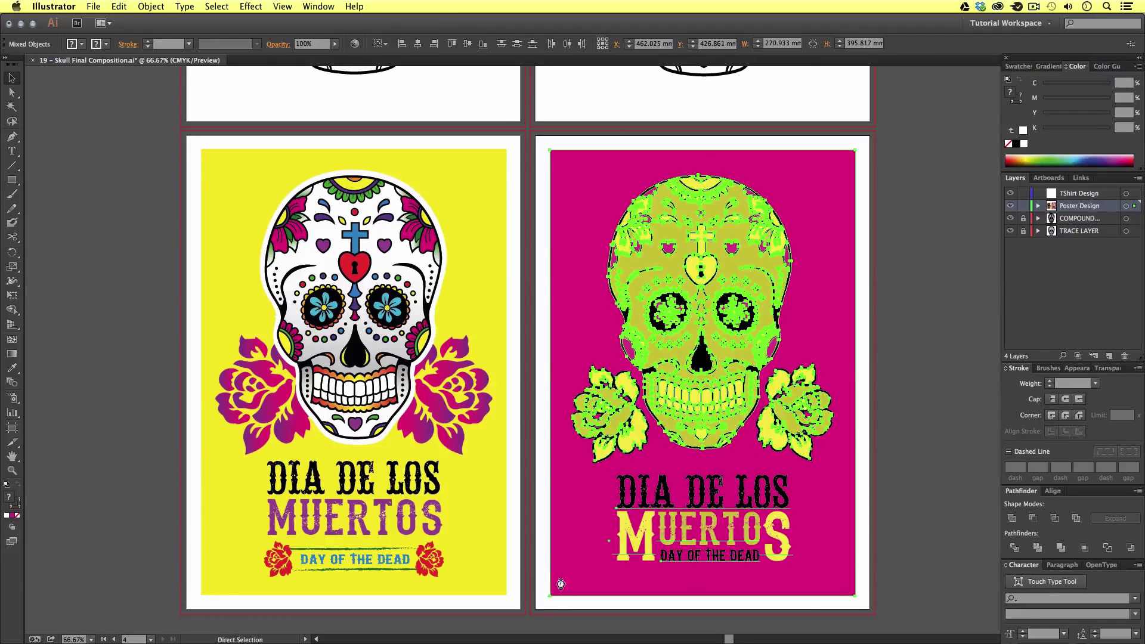
{"action": "key", "text": "super+x"}
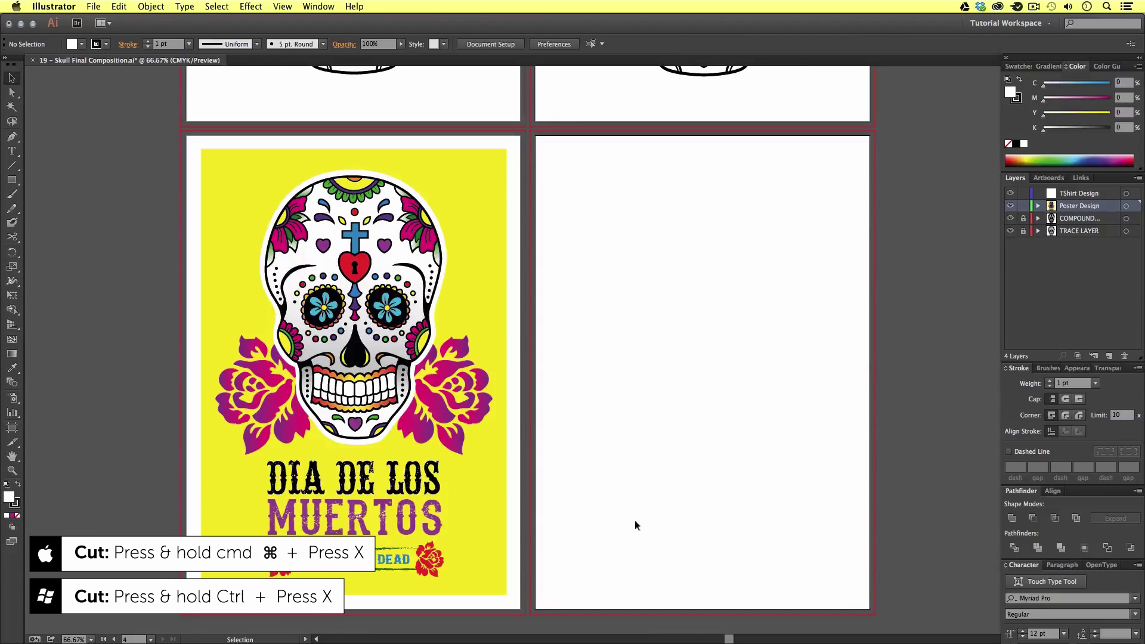
{"action": "left_click", "coordinate": [1082, 195]}
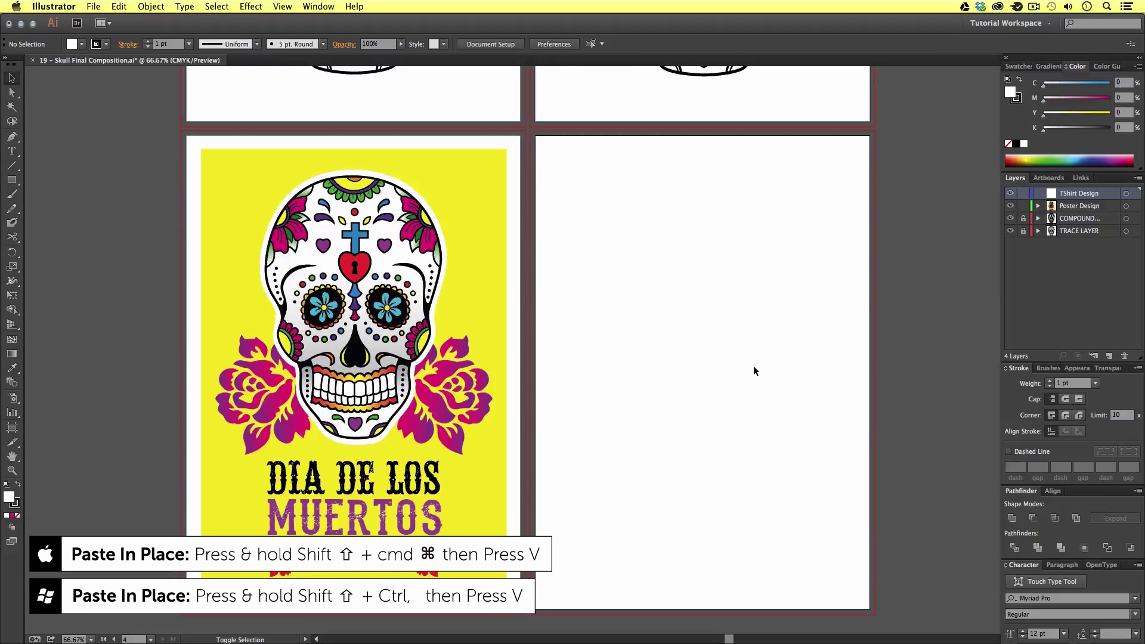
{"action": "key", "text": "shift+super+v"}
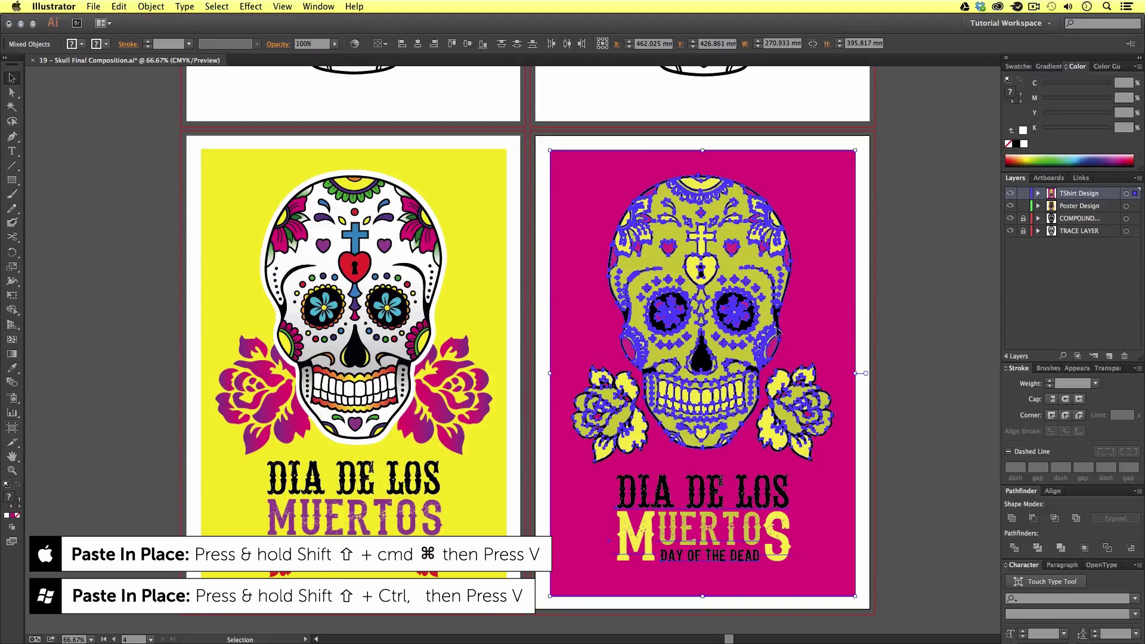
{"action": "left_click", "coordinate": [900, 303]}
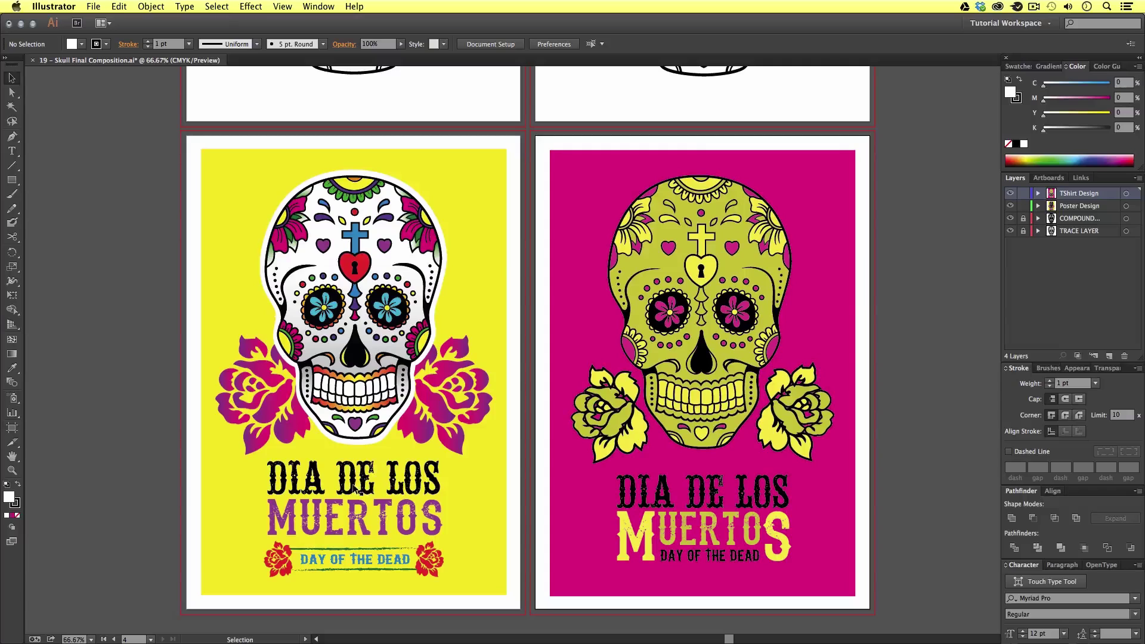
Ungroup the title lettering and rose banner below the skull on the yellow poster
{"action": "left_click", "coordinate": [639, 536]}
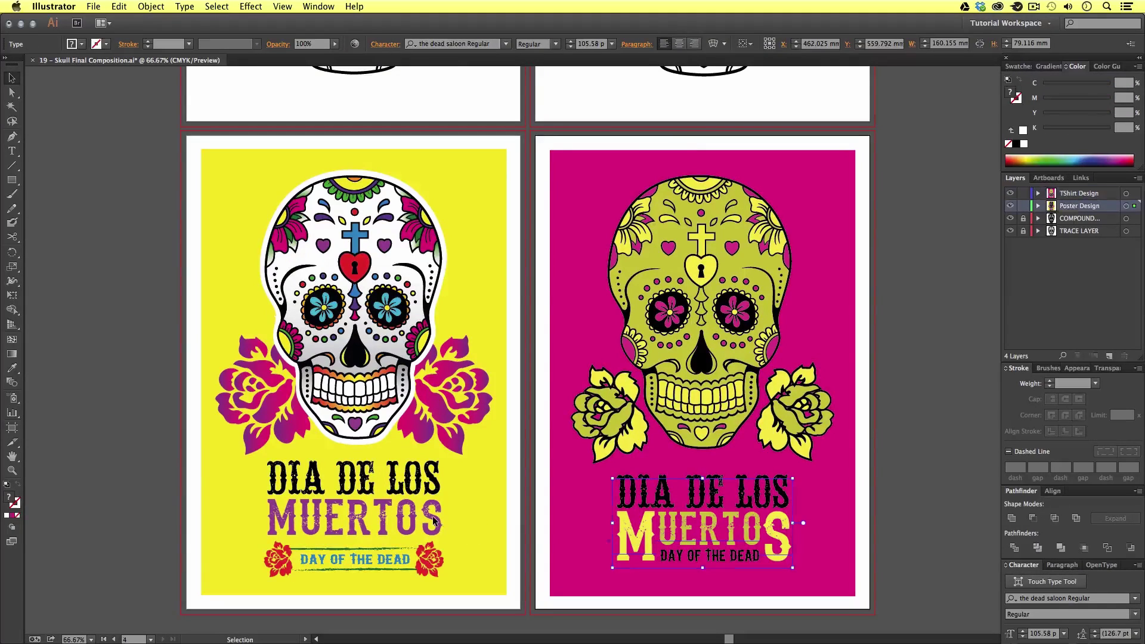
{"action": "left_click", "coordinate": [582, 520]}
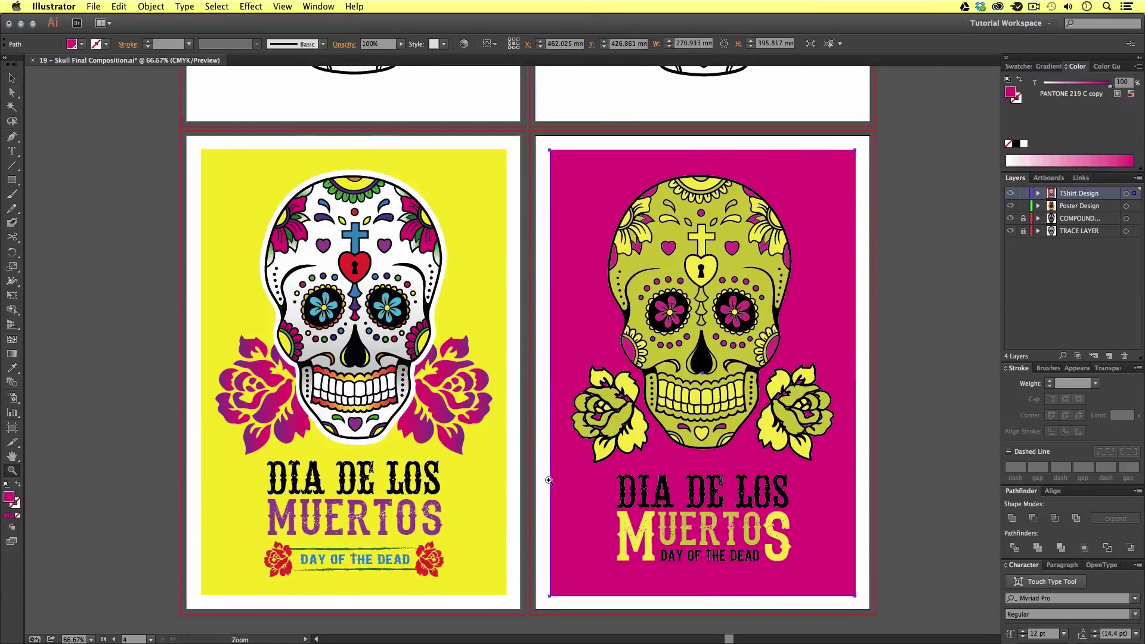
{"action": "left_click", "coordinate": [548, 479]}
{"action": "left_click_drag", "start_coordinate": [549, 479], "coordinate": [563, 510]}
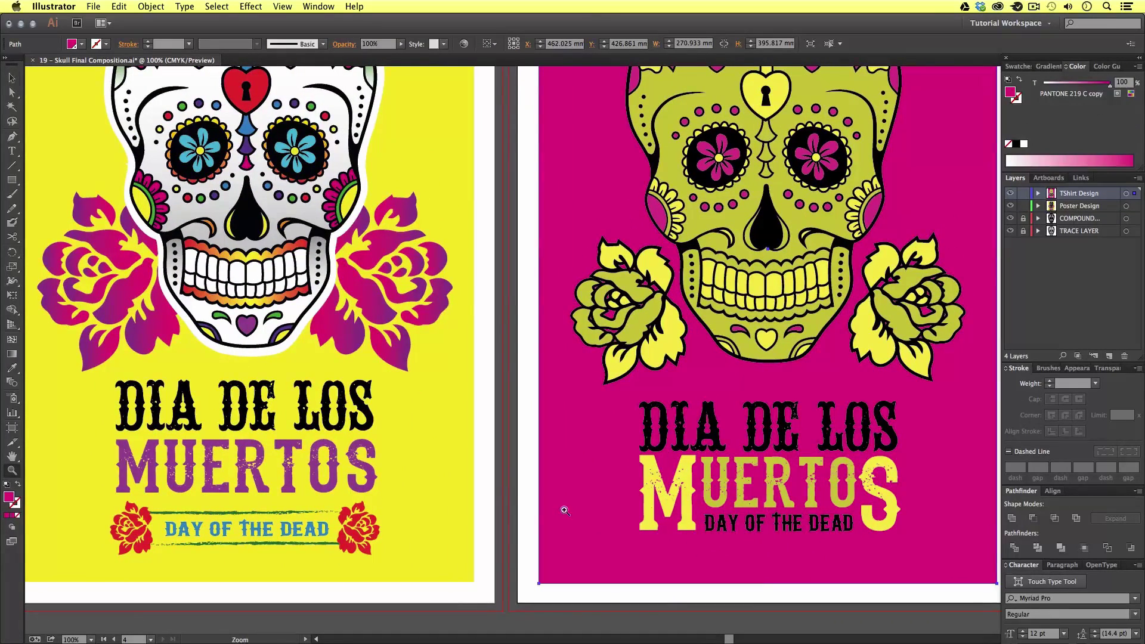
{"action": "left_click", "coordinate": [716, 440]}
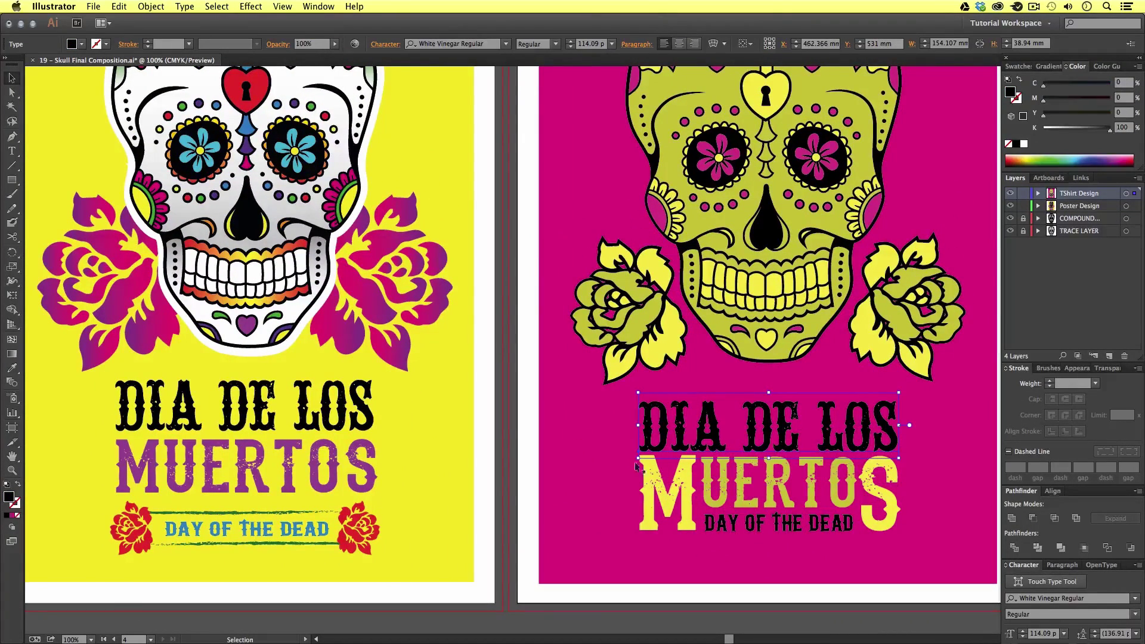
{"action": "left_click", "coordinate": [521, 510]}
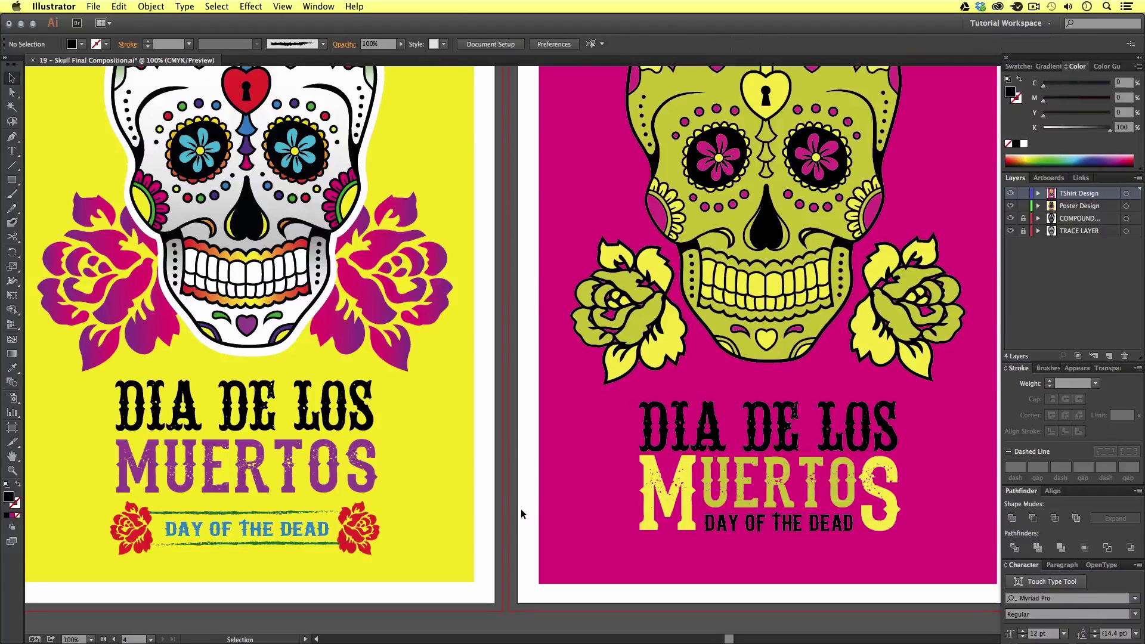
{"action": "left_click", "coordinate": [378, 458]}
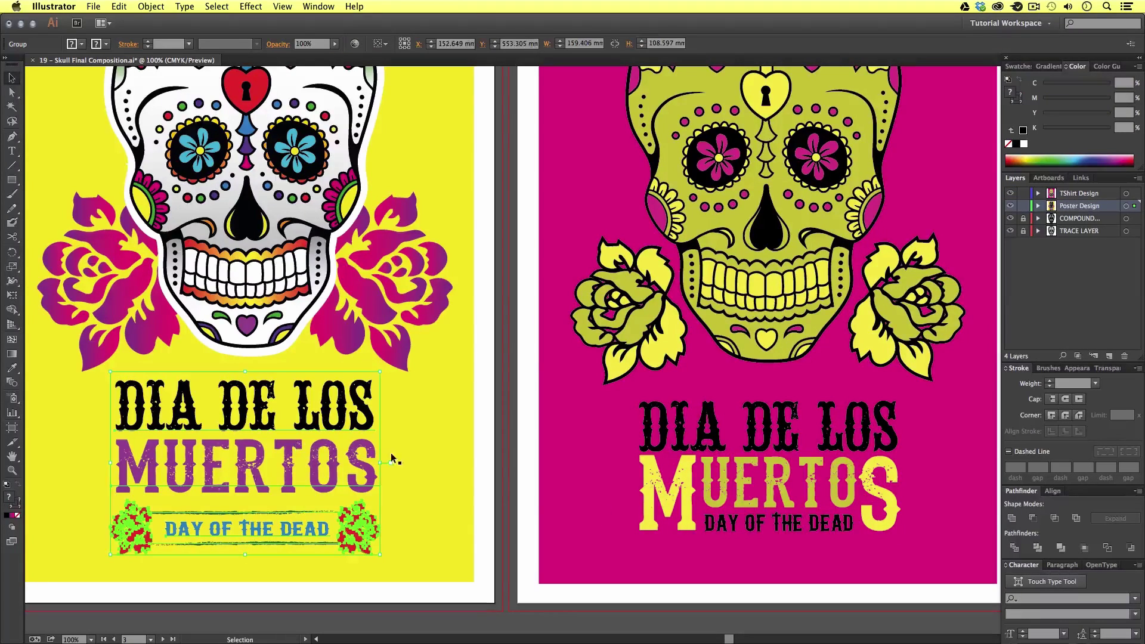
{"action": "right_click", "coordinate": [325, 452]}
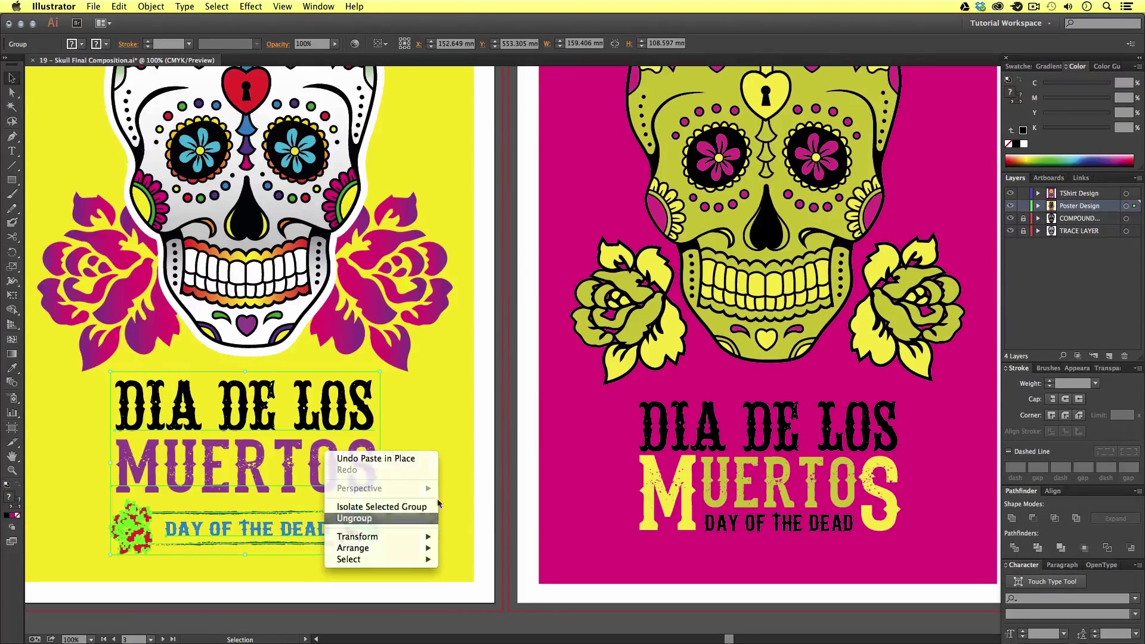
{"action": "left_click", "coordinate": [398, 434]}
Convert all the Dia de los Muertos and Day of the Dead text on both designs to outlines
{"action": "left_click", "coordinate": [345, 405]}
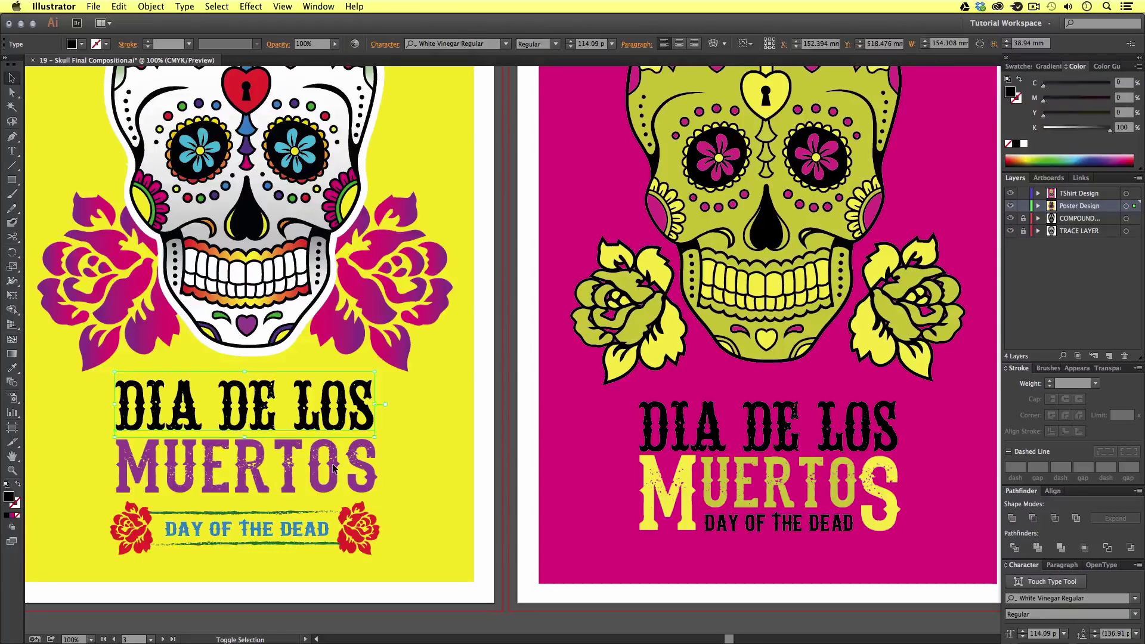
{"action": "left_click", "coordinate": [339, 470], "text": "shift"}
{"action": "left_click", "coordinate": [324, 536], "text": "shift"}
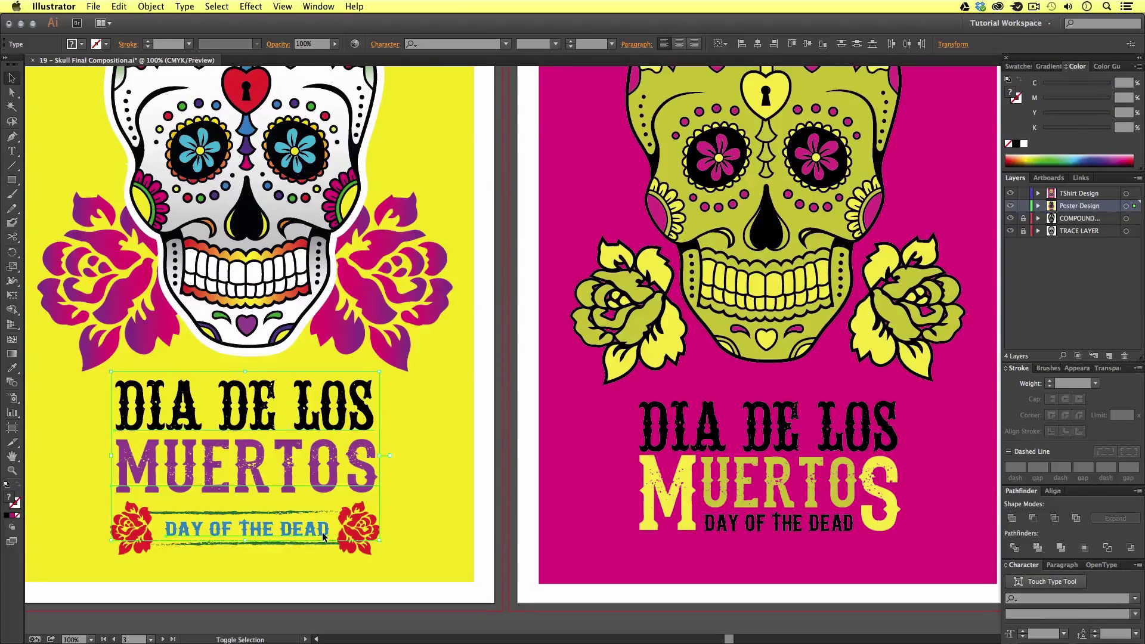
{"action": "left_click", "coordinate": [691, 510], "text": "shift"}
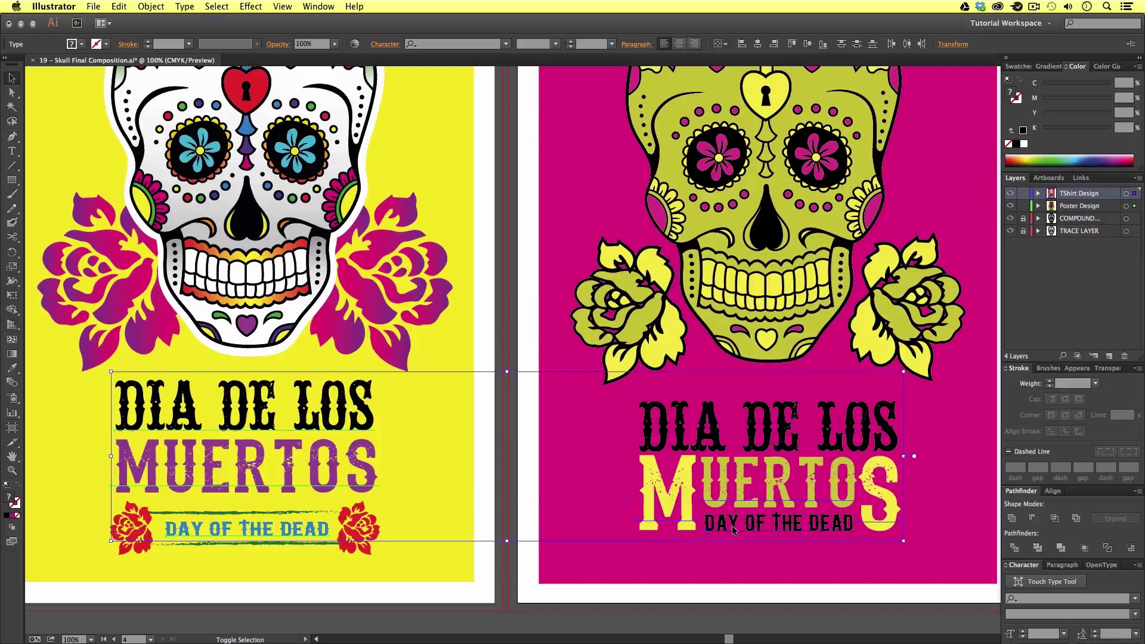
{"action": "left_click", "coordinate": [717, 443], "text": "shift"}
{"action": "right_click", "coordinate": [717, 444]}
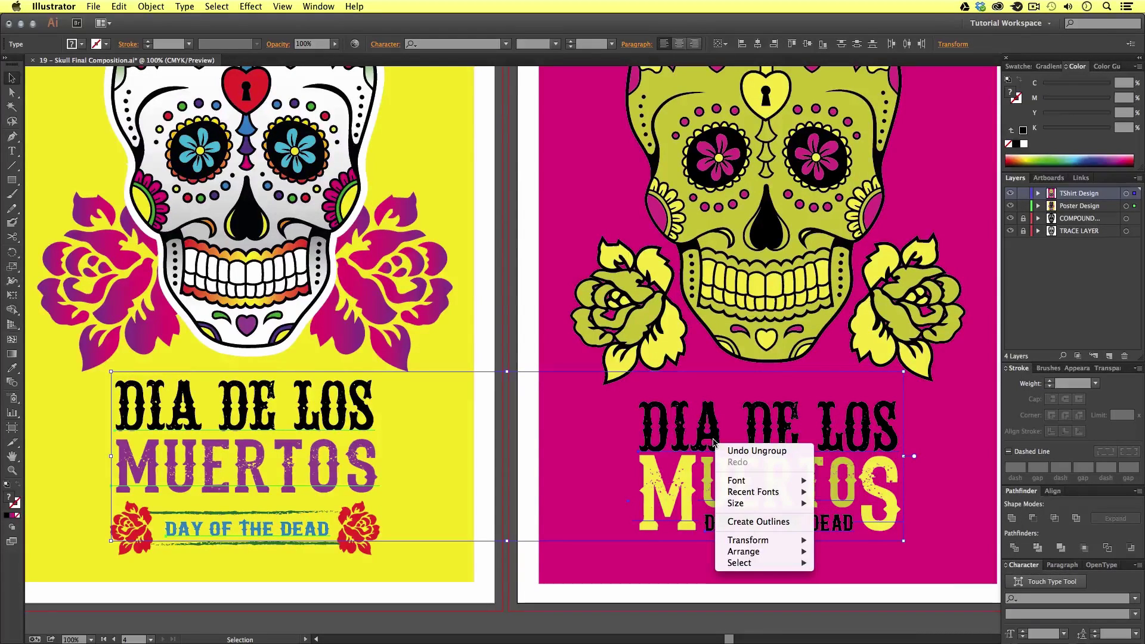
{"action": "left_click", "coordinate": [756, 523]}
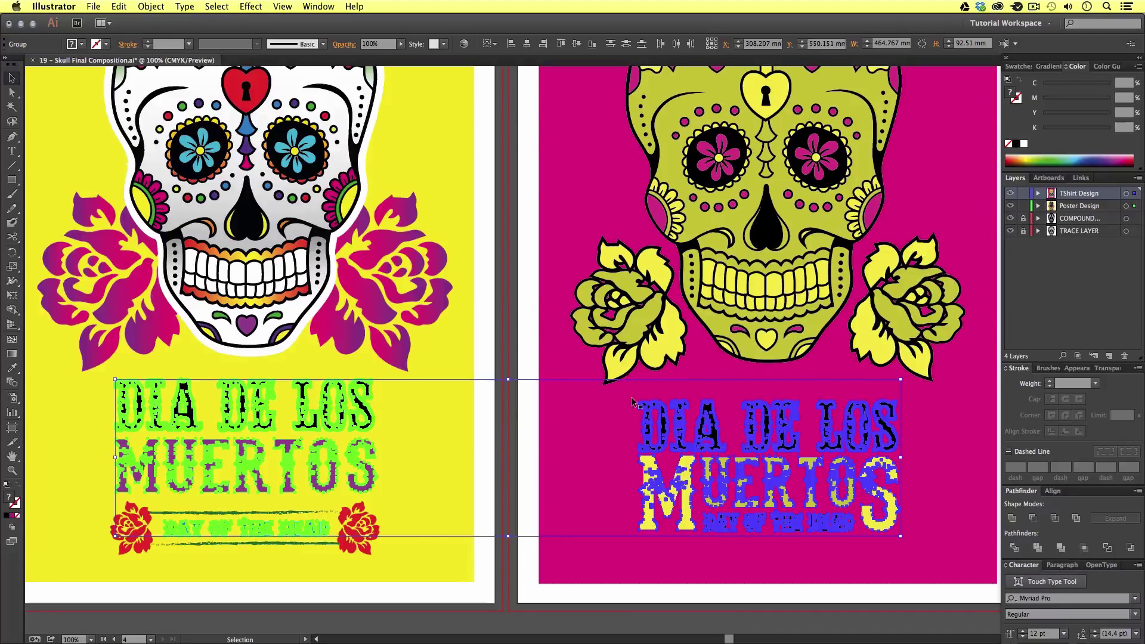
{"action": "left_click", "coordinate": [518, 323]}
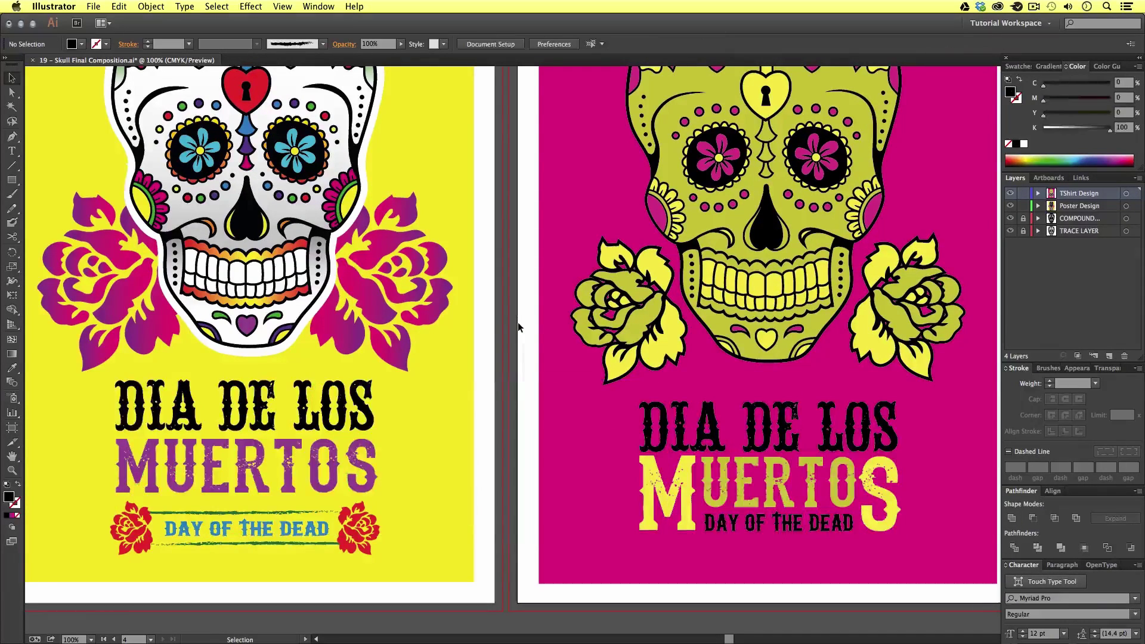
Check the outlined lettering on the pink design and the yellow poster by selecting individual lines
{"action": "left_click", "coordinate": [674, 458]}
{"action": "scroll", "coordinate": [656, 448], "scroll_direction": "right", "scroll_amount": 5}
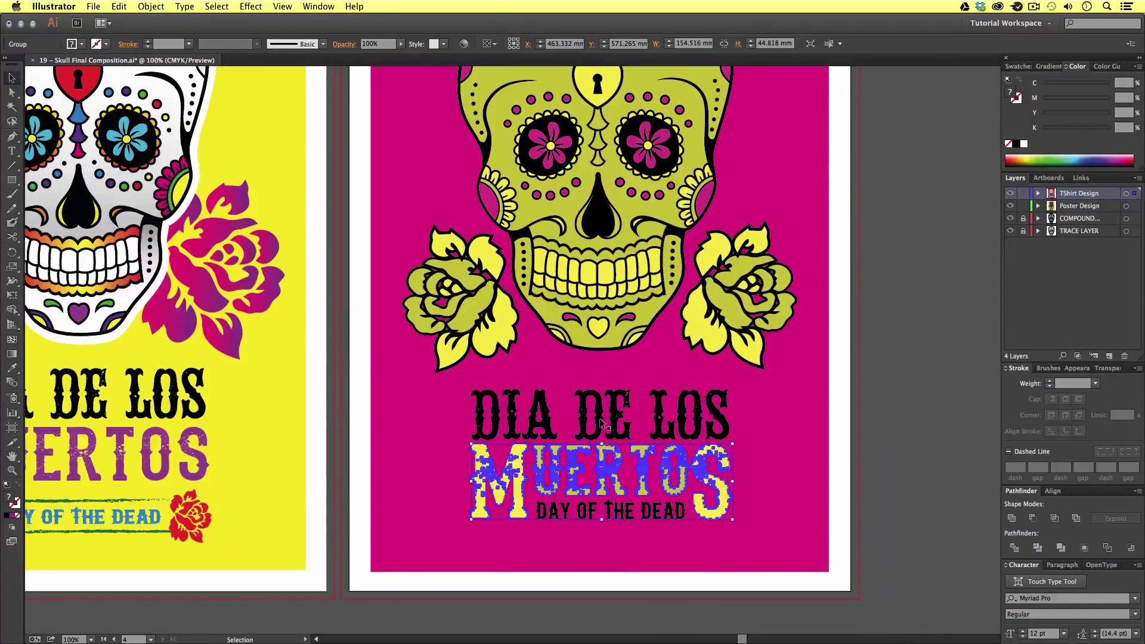
{"action": "left_click", "coordinate": [602, 424]}
{"action": "left_click", "coordinate": [599, 513]}
{"action": "left_click_drag", "start_coordinate": [533, 513], "coordinate": [749, 513]}
{"action": "left_click", "coordinate": [536, 448]}
{"action": "left_click_drag", "start_coordinate": [793, 447], "coordinate": [685, 455]}
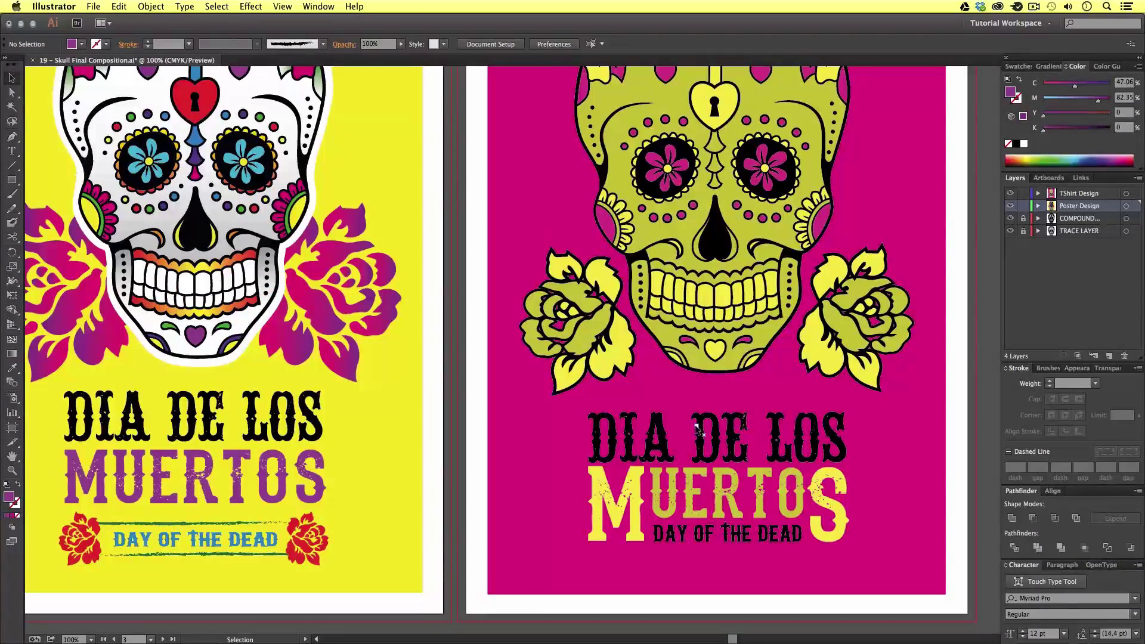
Delete the pink background rectangle behind the T-shirt design
{"action": "key", "text": "z"}
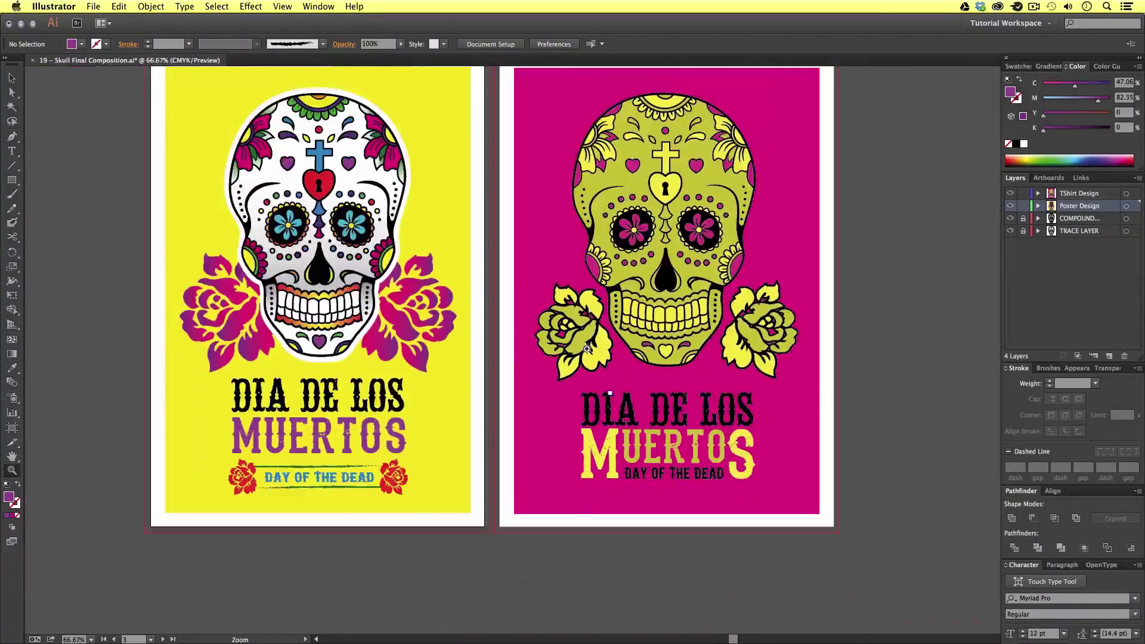
{"action": "left_click", "coordinate": [608, 404], "text": "alt"}
{"action": "scroll", "coordinate": [607, 404], "scroll_direction": "up", "scroll_amount": 2}
{"action": "key", "text": "v"}
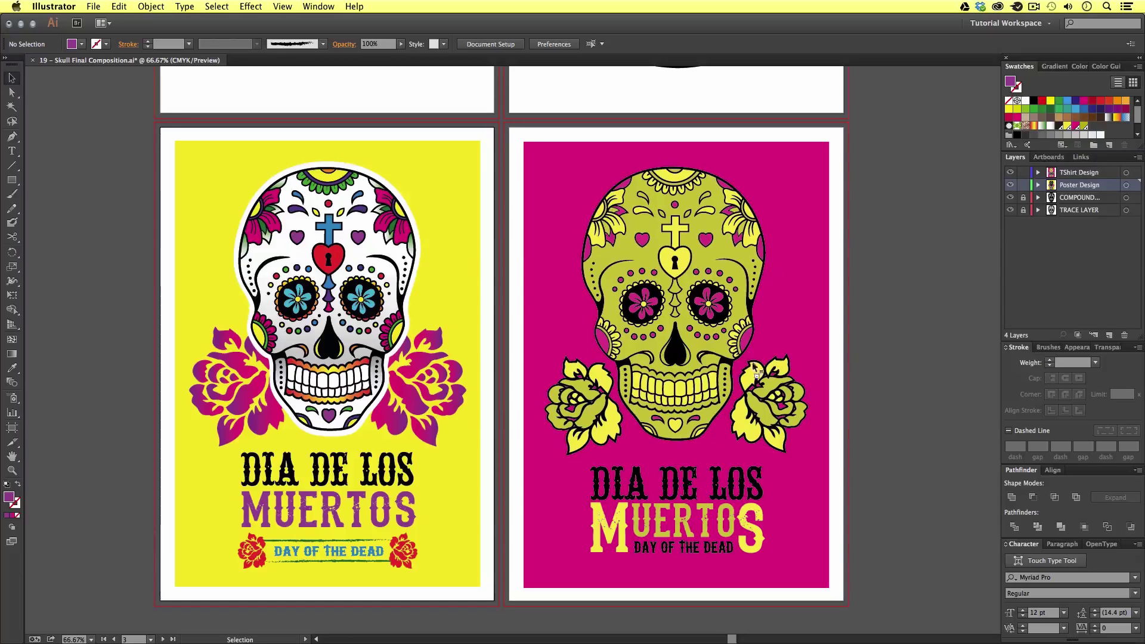
{"action": "scroll", "coordinate": [757, 382], "scroll_direction": "right", "scroll_amount": 3}
{"action": "scroll", "coordinate": [757, 382], "scroll_direction": "up", "scroll_amount": 1}
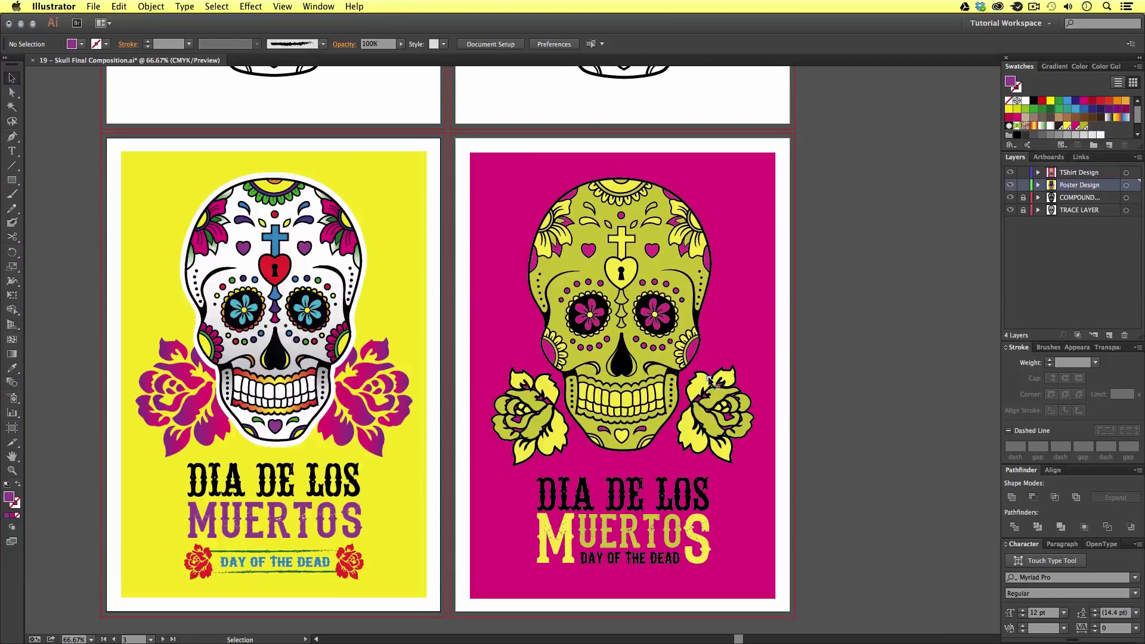
{"action": "left_click", "coordinate": [757, 292]}
{"action": "key", "text": "Delete"}
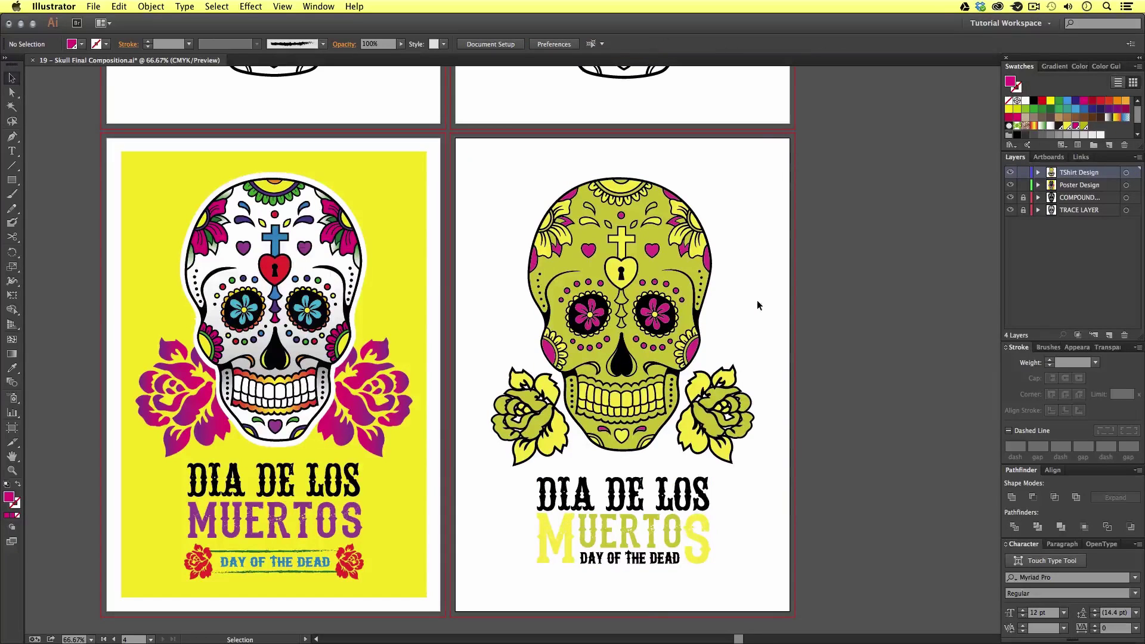
Select every pink area of the T-shirt skull with the Magic Wand and delete them all
{"action": "key", "text": "z"}
{"action": "left_click", "coordinate": [656, 343]}
{"action": "left_click", "coordinate": [570, 385]}
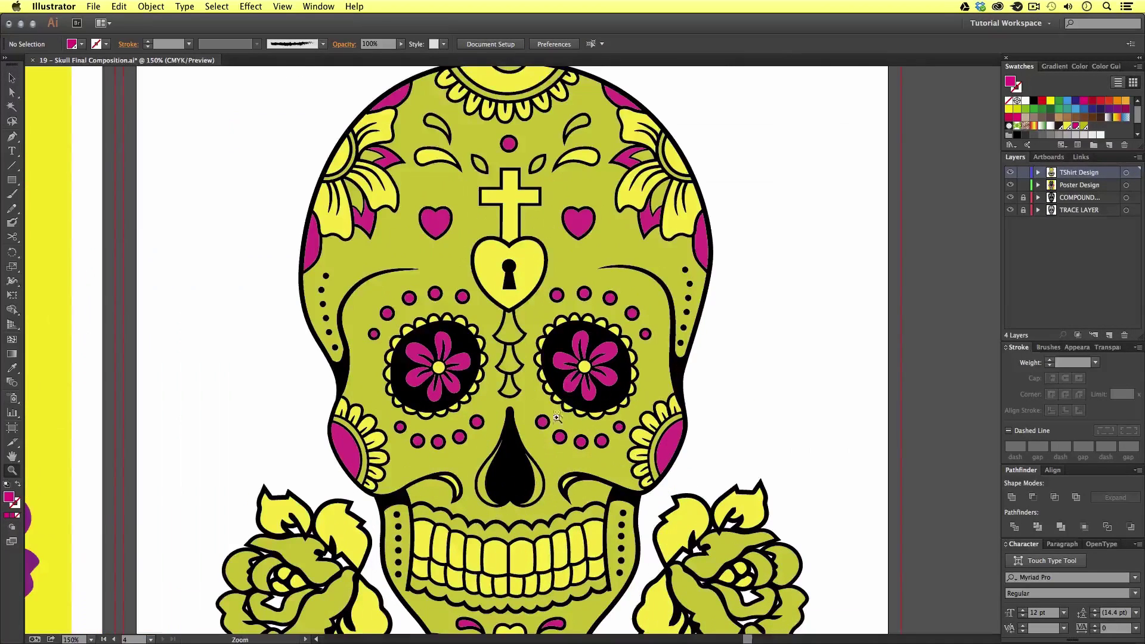
{"action": "left_click_drag", "start_coordinate": [560, 401], "coordinate": [583, 374]}
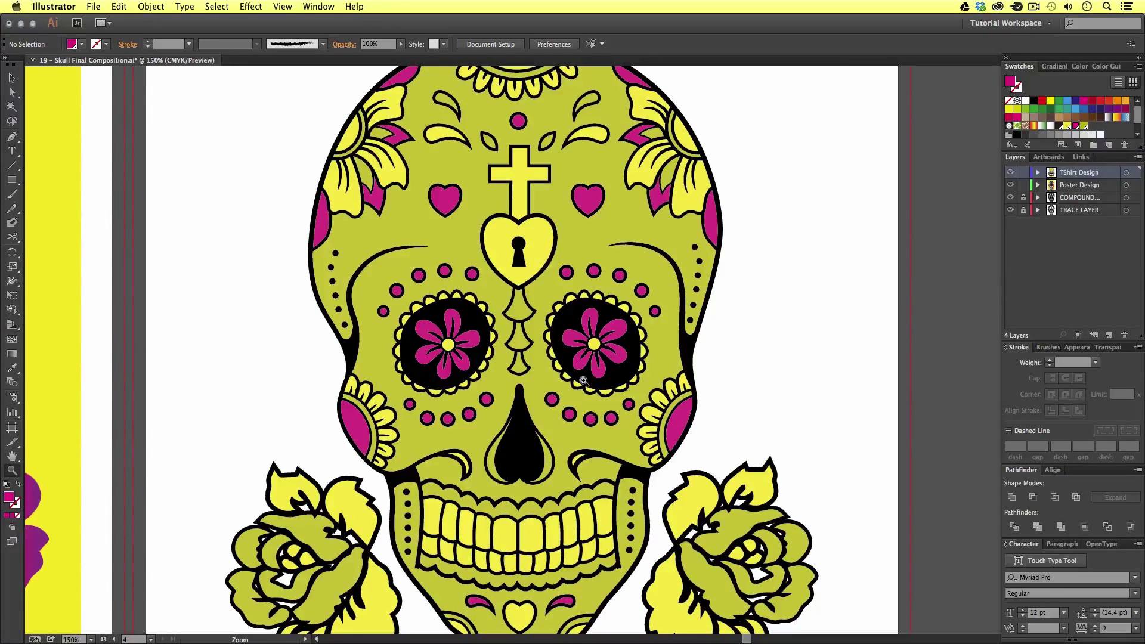
{"action": "key", "text": "v"}
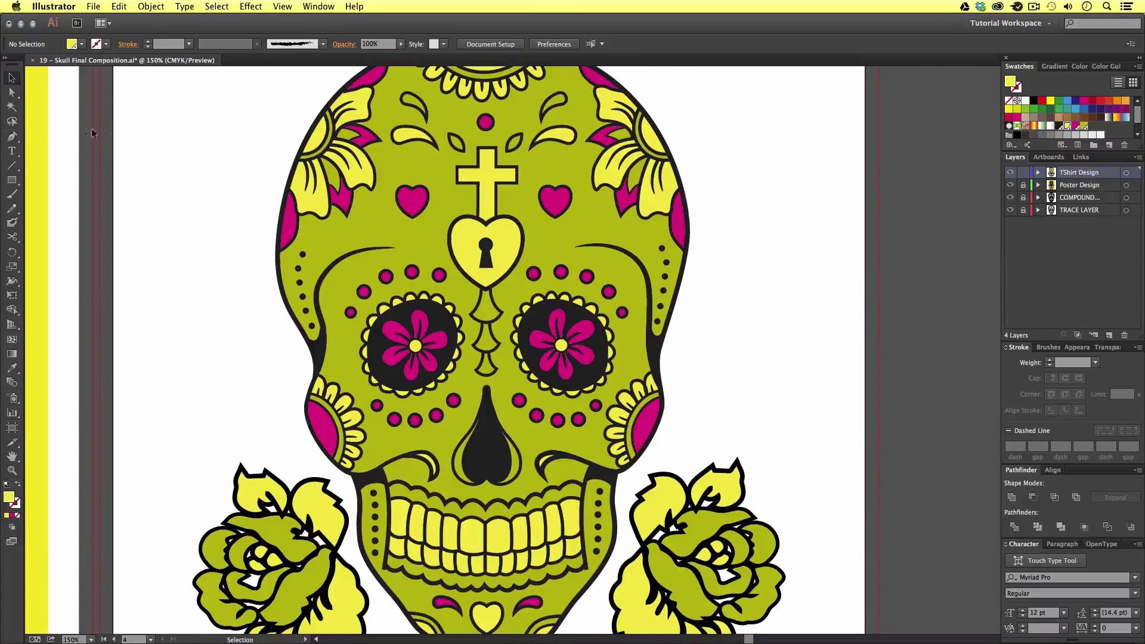
{"action": "left_click", "coordinate": [12, 108]}
{"action": "left_click", "coordinate": [555, 203]}
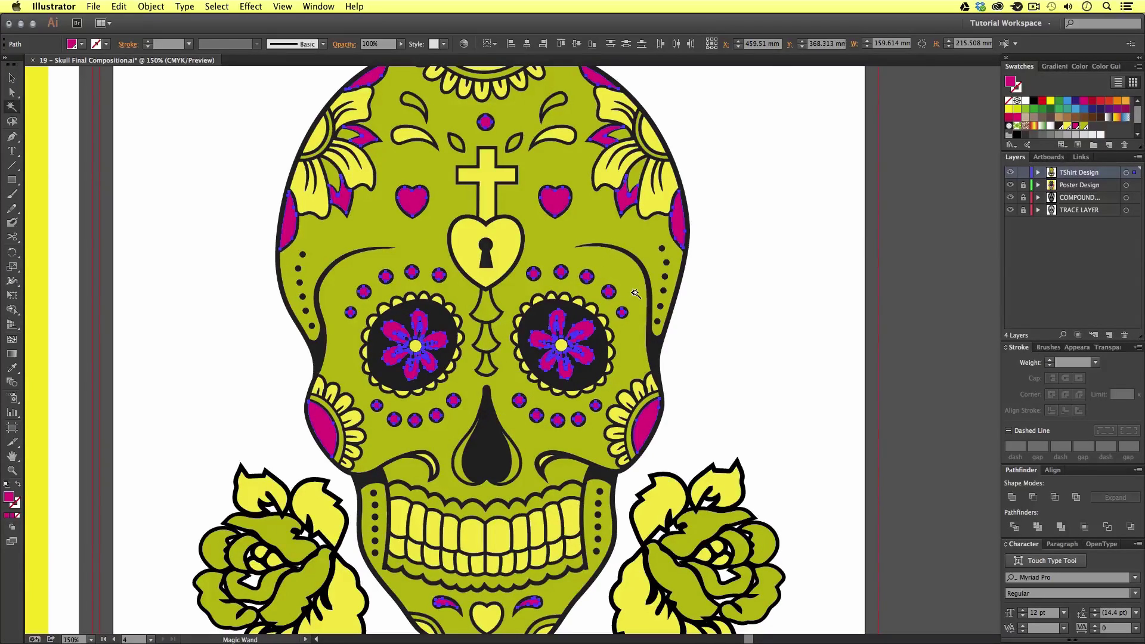
{"action": "key", "text": "Delete"}
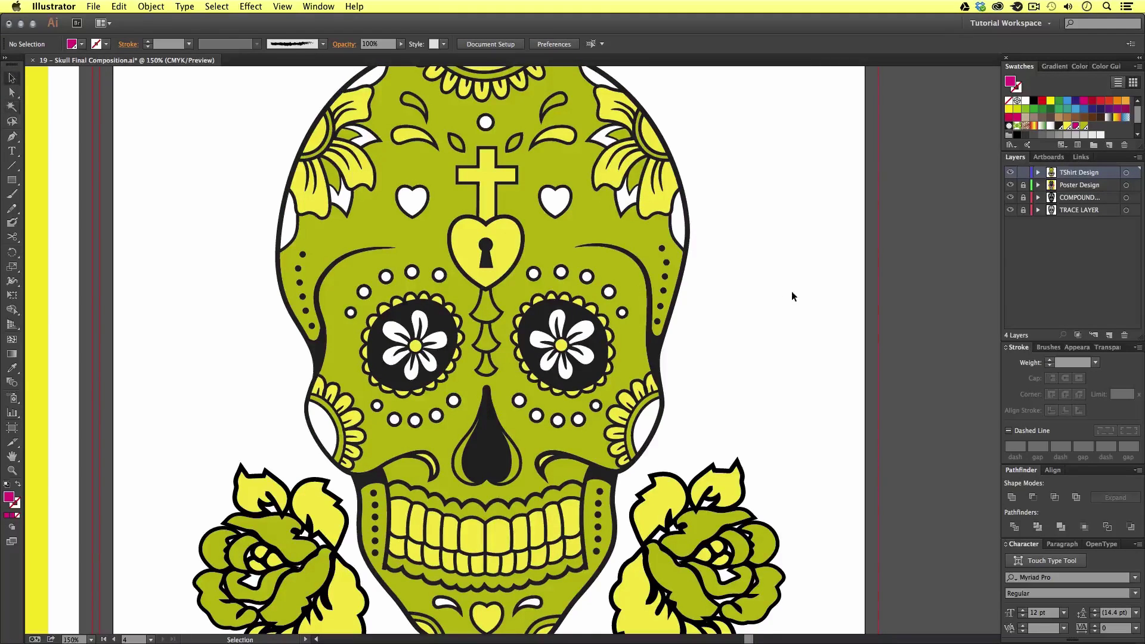
Examine the T-shirt skull artwork at full-design and close-up views
{"action": "key", "text": "ctrl+minus"}
{"action": "key", "text": "ctrl+minus"}
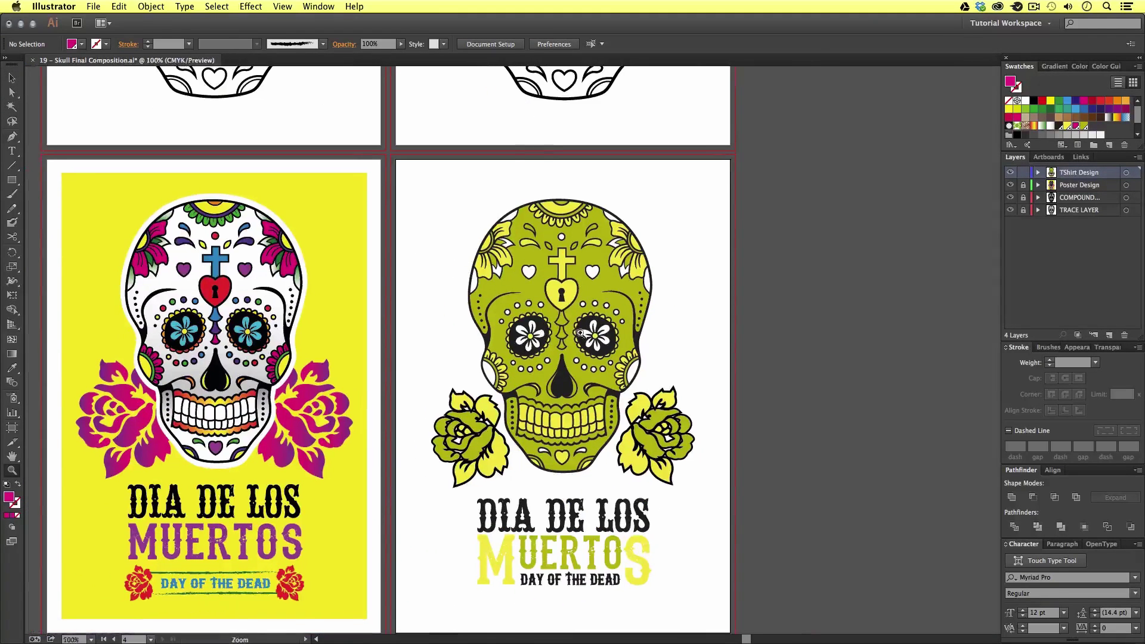
{"action": "key", "text": "ctrl+plus"}
{"action": "key", "text": "v"}
{"action": "left_click_drag", "start_coordinate": [736, 335], "coordinate": [734, 313]}
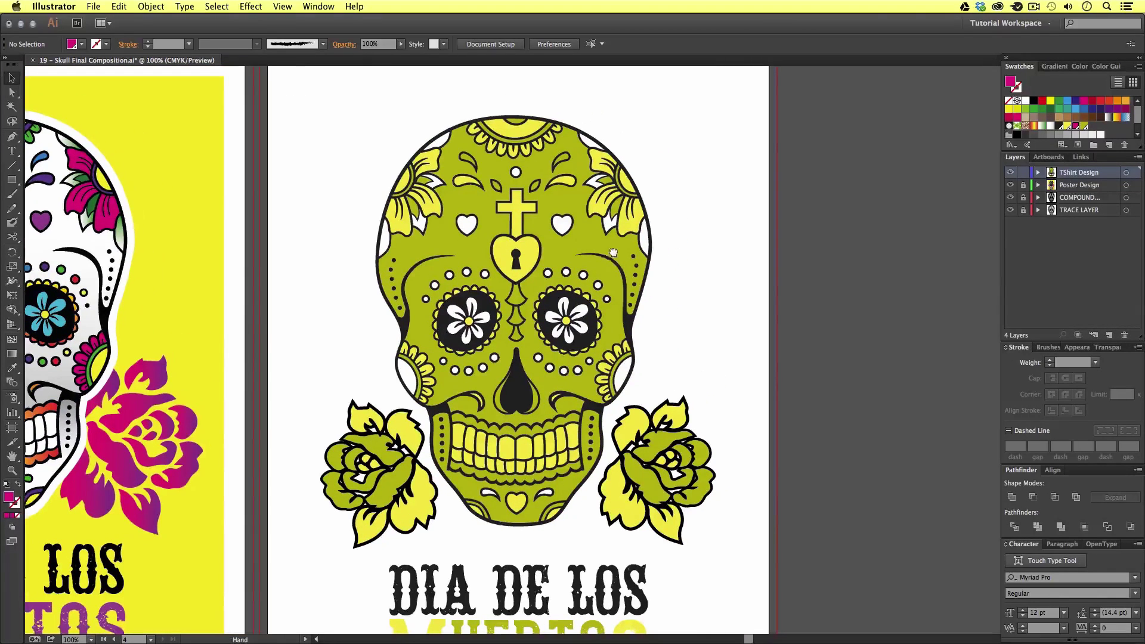
{"action": "left_click_drag", "start_coordinate": [628, 232], "coordinate": [593, 257]}
{"action": "key", "text": "z"}
{"action": "left_click_drag", "start_coordinate": [586, 417], "coordinate": [574, 331]}
{"action": "scroll", "coordinate": [574, 331], "scroll_direction": "up", "scroll_amount": 4}
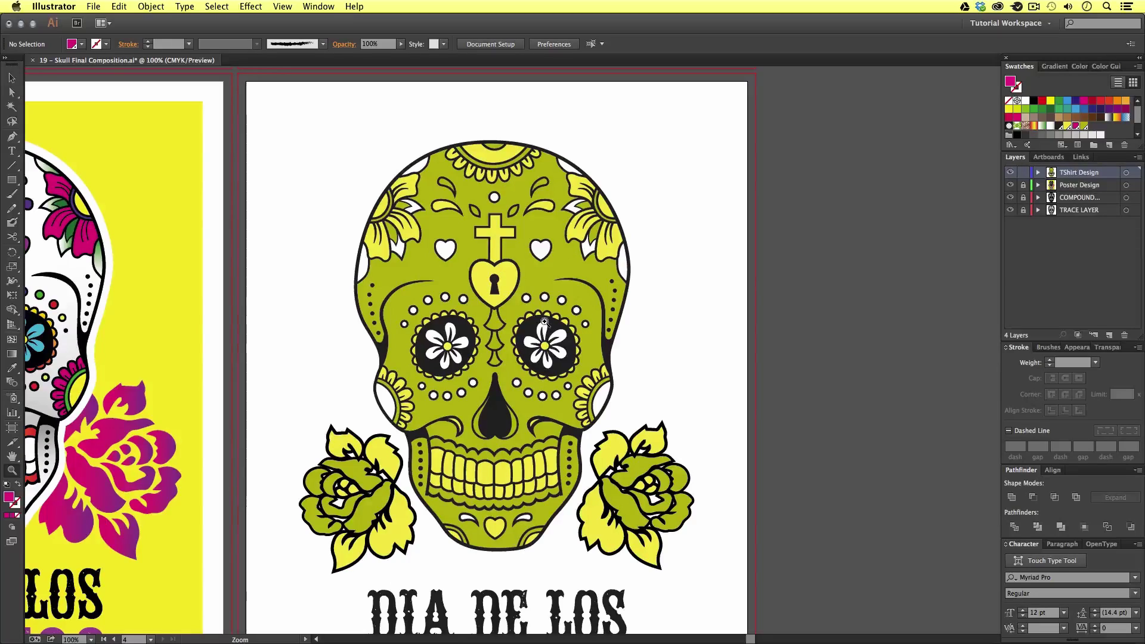
Compare the multicoloured poster skull with the reduced-colour T-shirt skull
{"action": "left_click_drag", "start_coordinate": [475, 339], "coordinate": [680, 263]}
{"action": "left_click_drag", "start_coordinate": [321, 318], "coordinate": [504, 325]}
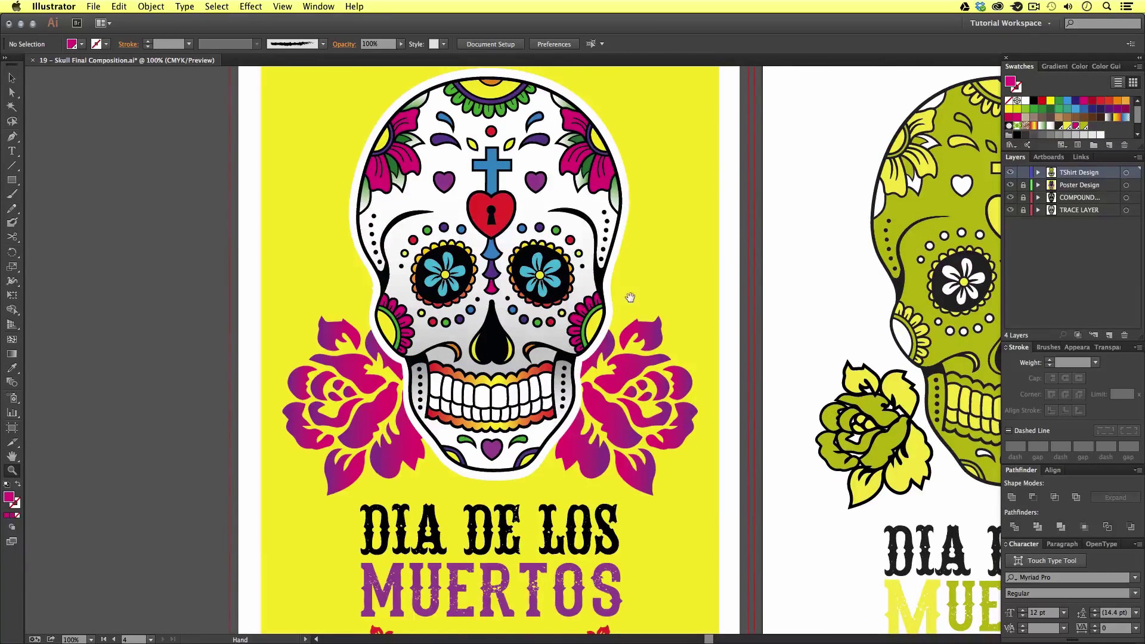
{"action": "left_click_drag", "start_coordinate": [841, 222], "coordinate": [307, 217]}
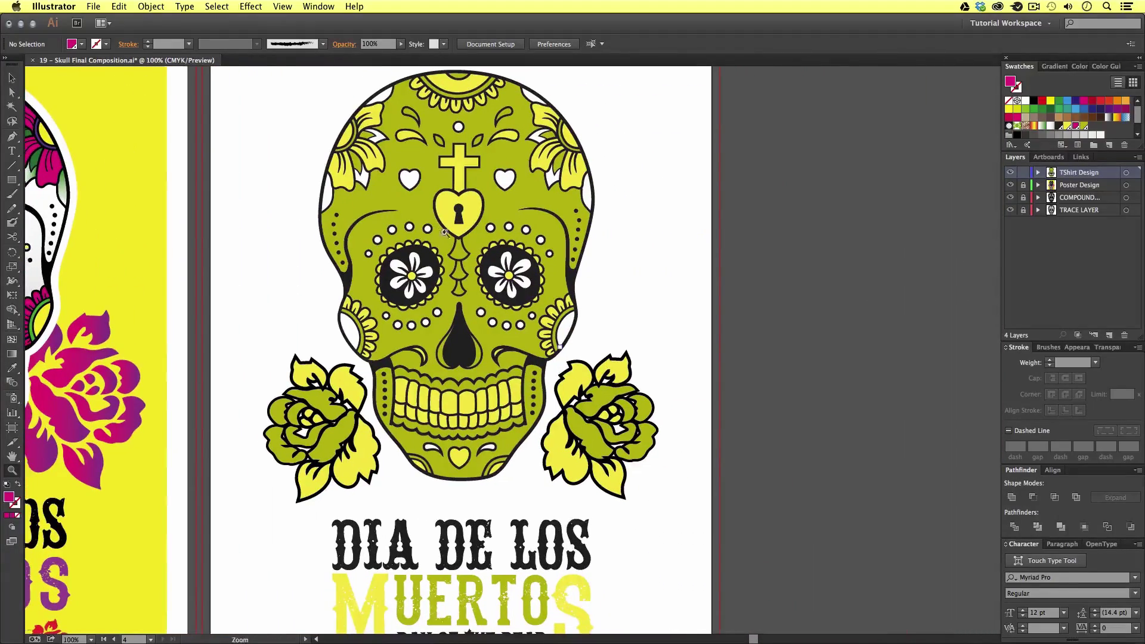
{"action": "left_click", "coordinate": [490, 261]}
{"action": "left_click_drag", "start_coordinate": [614, 316], "coordinate": [558, 134]}
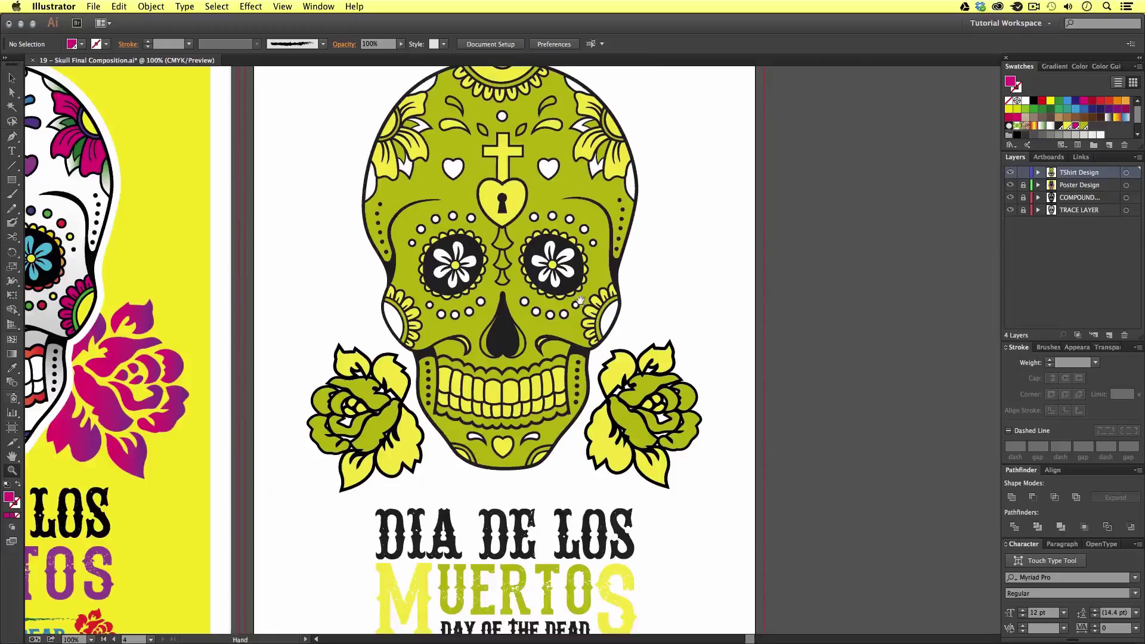
{"action": "left_click", "coordinate": [584, 309], "text": "alt"}
{"action": "left_click_drag", "start_coordinate": [587, 304], "coordinate": [571, 302]}
{"action": "key", "text": "v"}
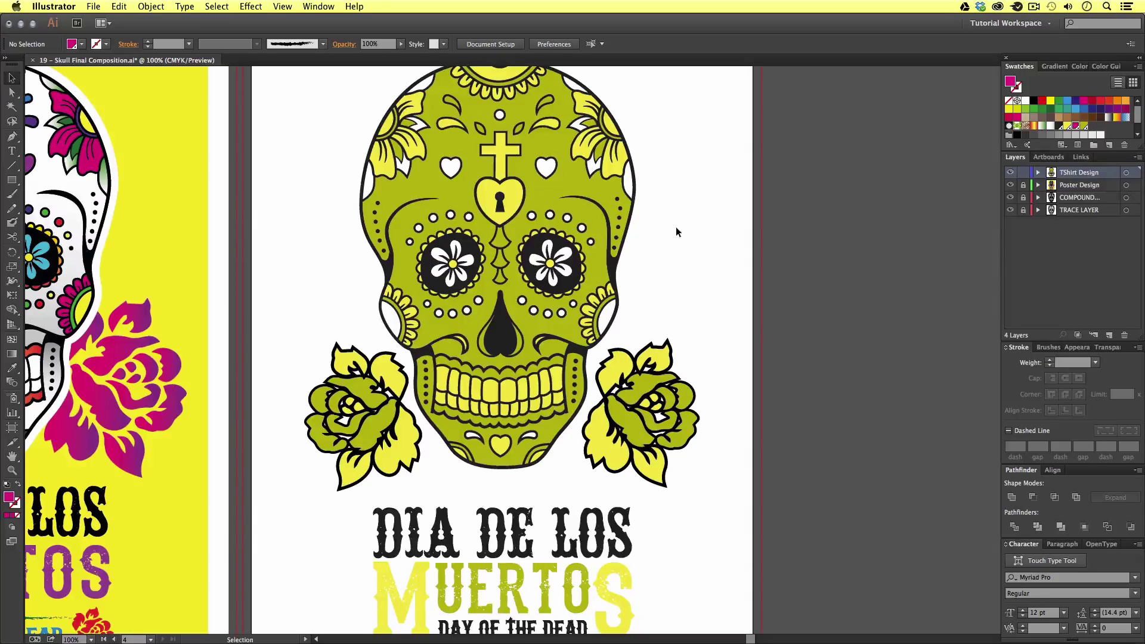
Select every green area of the T-shirt design with the Magic Wand and inspect where that colour is used
{"action": "left_click", "coordinate": [11, 106]}
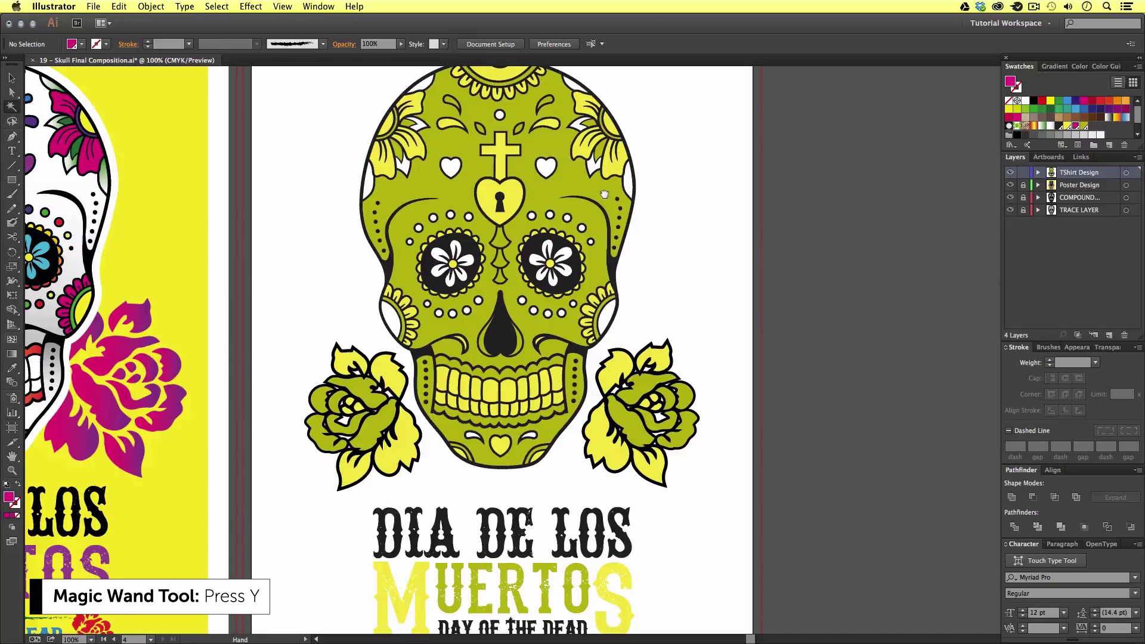
{"action": "scroll", "coordinate": [608, 239], "scroll_direction": "up", "scroll_amount": 3}
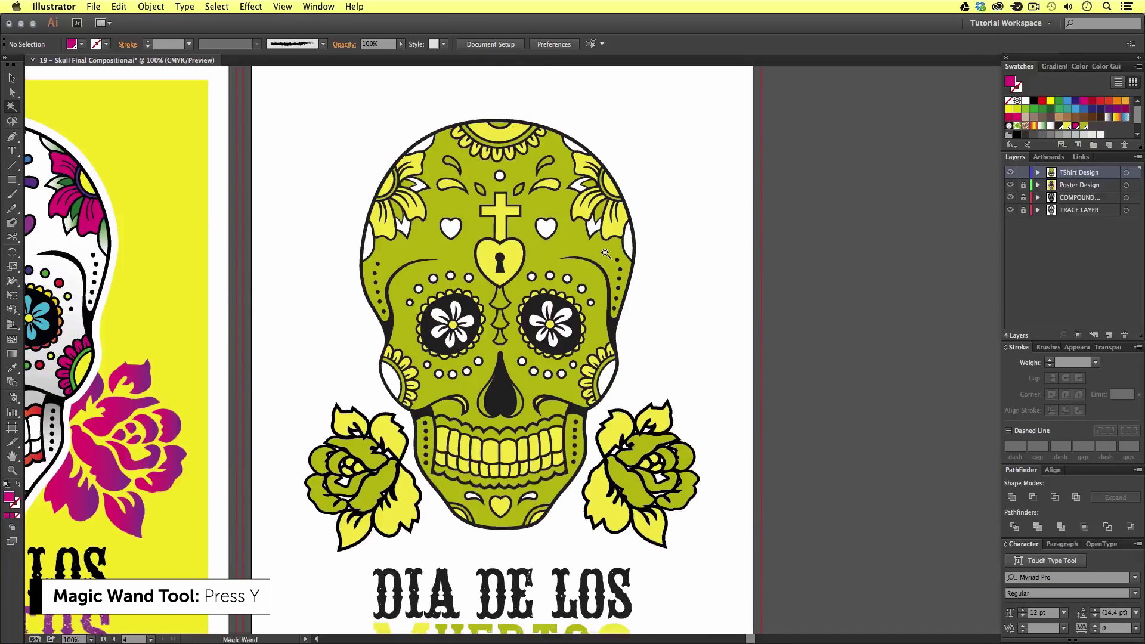
{"action": "left_click", "coordinate": [576, 243]}
{"action": "scroll", "coordinate": [680, 366], "scroll_direction": "down", "scroll_amount": 5}
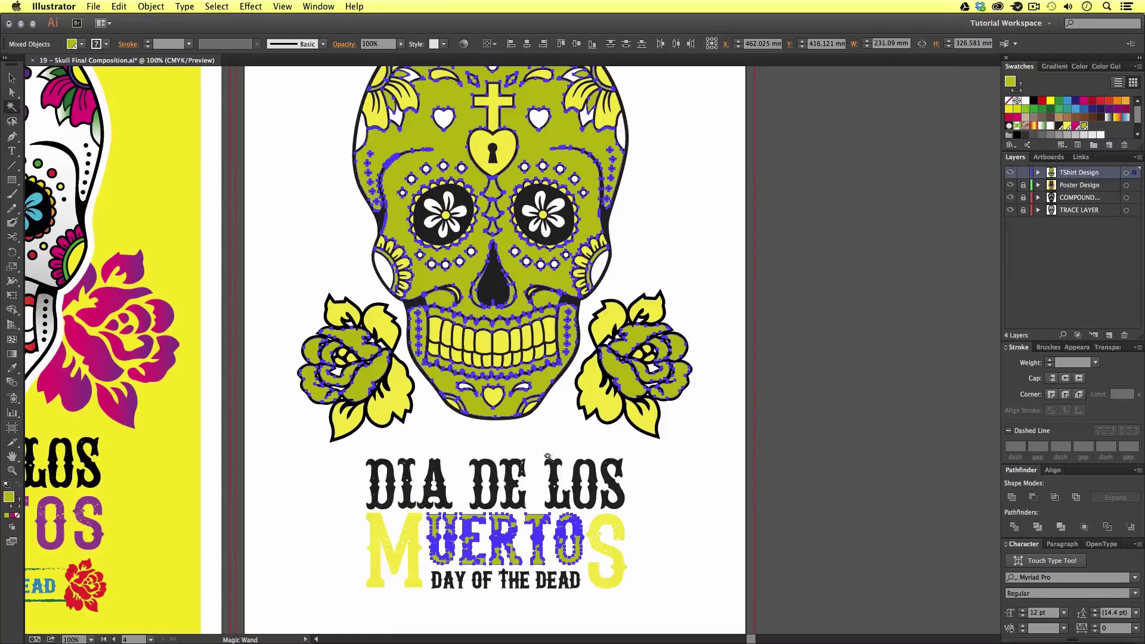
{"action": "scroll", "coordinate": [607, 272], "scroll_direction": "up", "scroll_amount": 6}
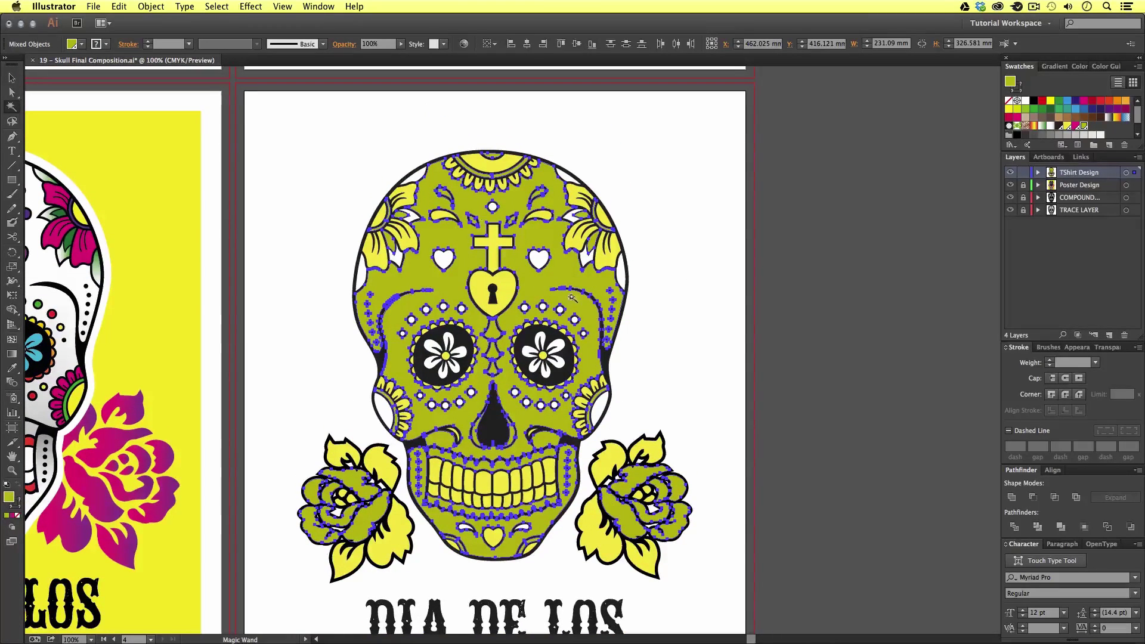
{"action": "scroll", "coordinate": [565, 292], "scroll_direction": "down", "scroll_amount": 2}
{"action": "scroll", "coordinate": [545, 321], "scroll_direction": "down", "scroll_amount": 2}
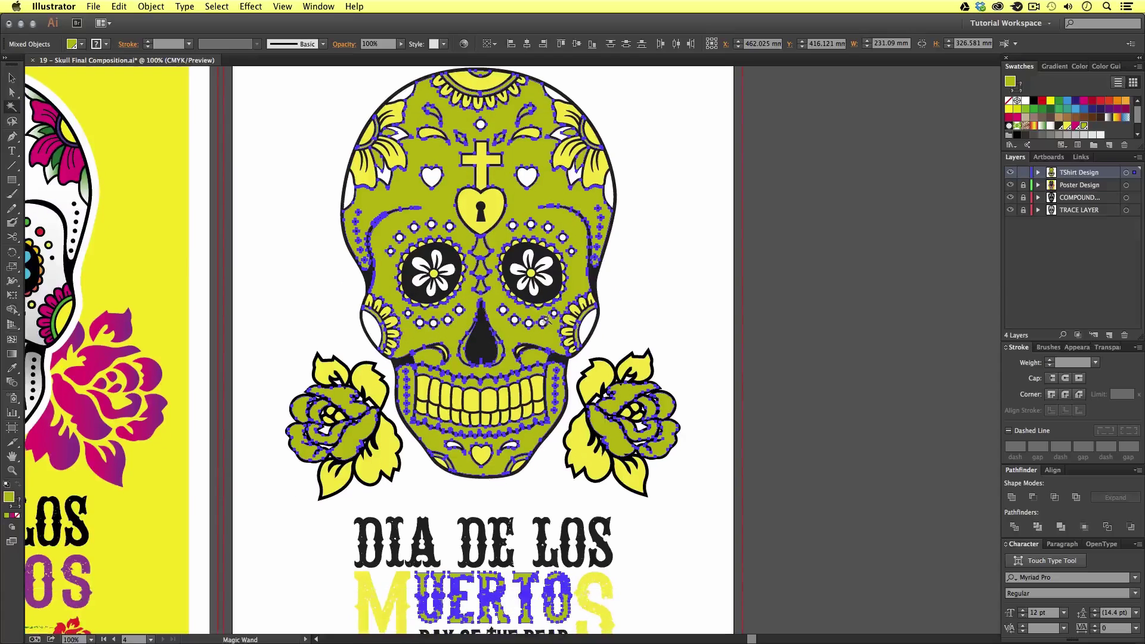
{"action": "scroll", "coordinate": [536, 277], "scroll_direction": "up", "scroll_amount": 2}
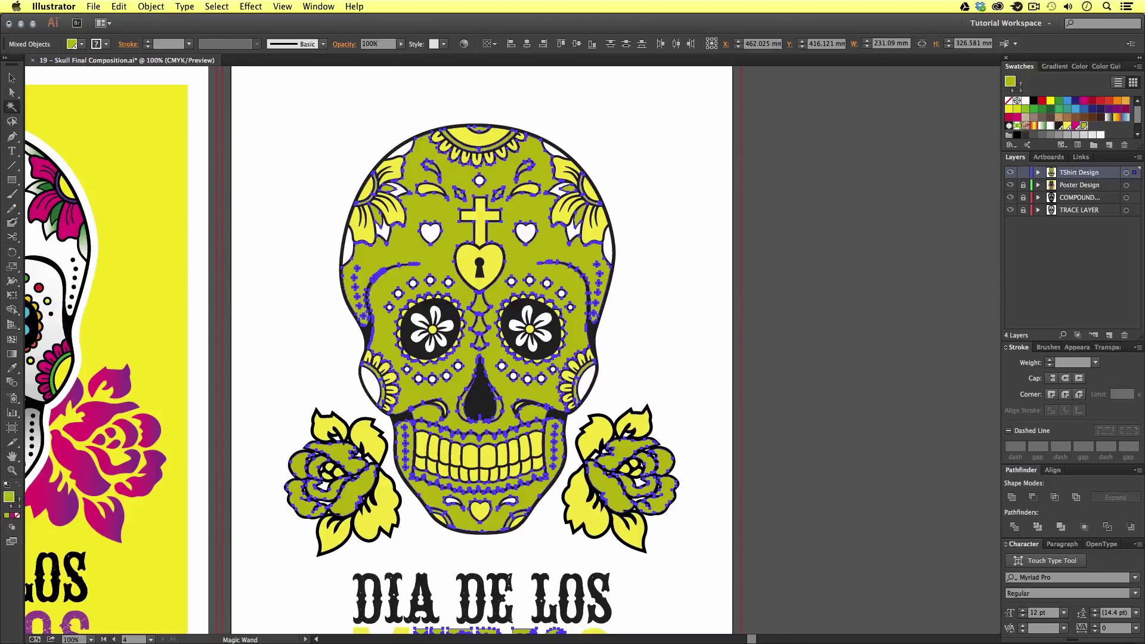
Inspect the swatch options of the T-shirt's green spot colour and close them
{"action": "double_click", "coordinate": [1084, 127]}
{"action": "left_click_drag", "start_coordinate": [578, 213], "coordinate": [513, 247]}
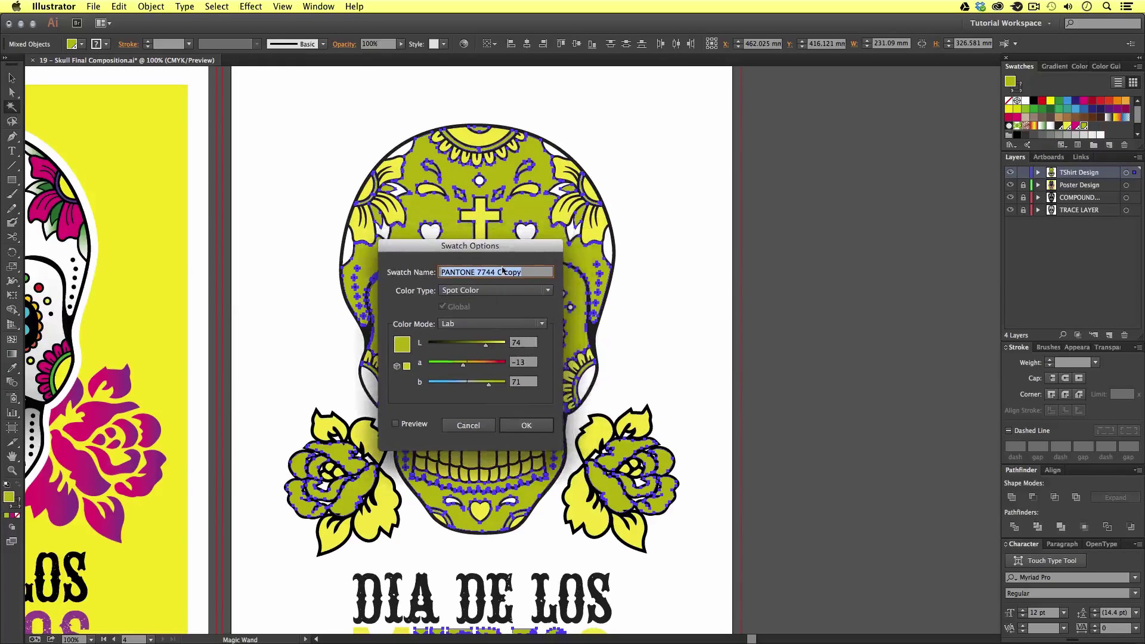
{"action": "left_click", "coordinate": [525, 427]}
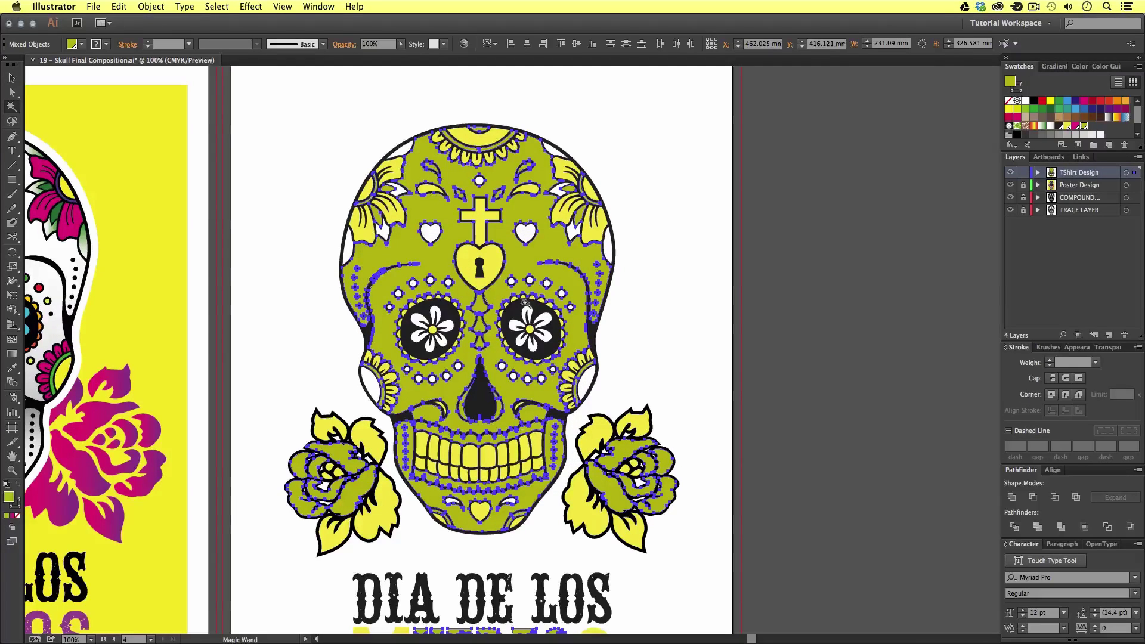
Check the yellow and black areas of the T-shirt design by selecting each colour with the Magic Wand, then deselect everything
{"action": "left_click", "coordinate": [493, 259]}
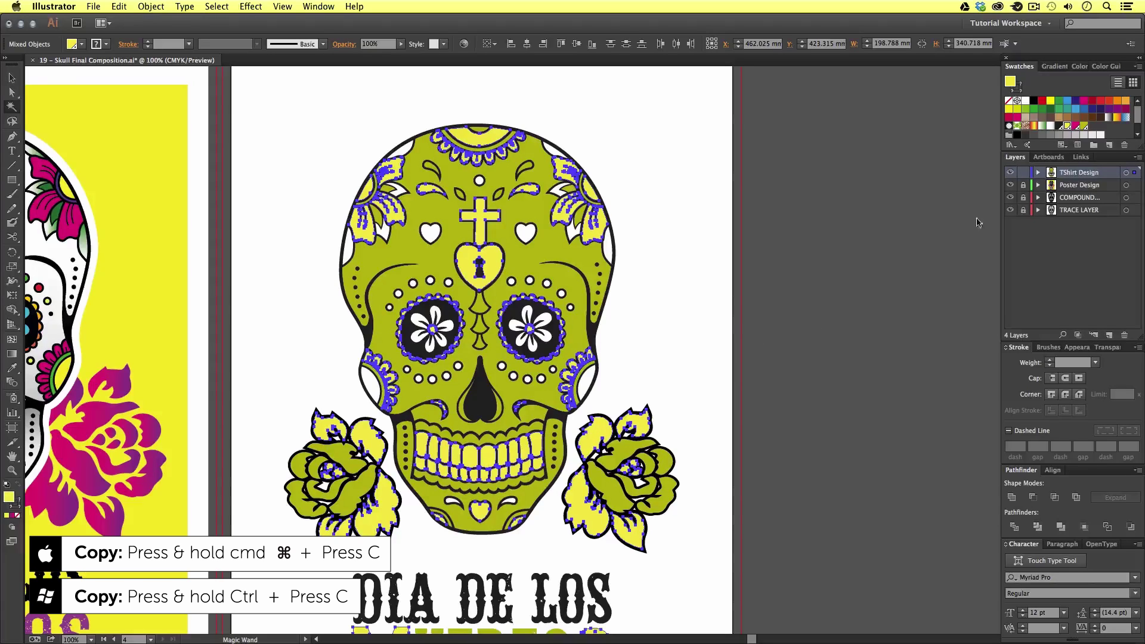
{"action": "left_click", "coordinate": [554, 414]}
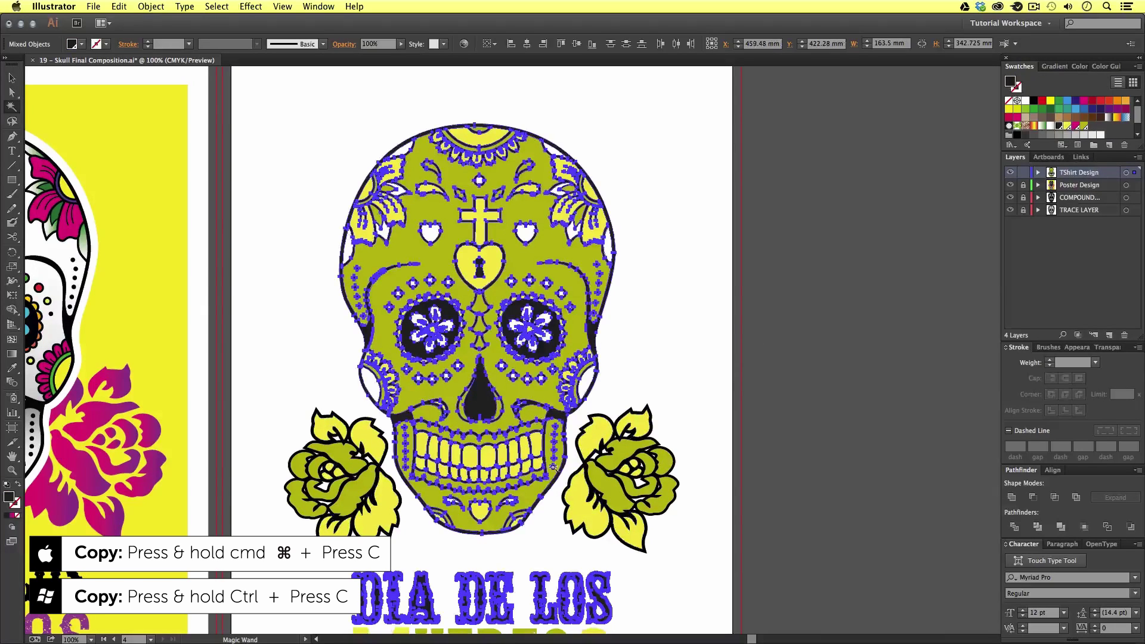
{"action": "scroll", "coordinate": [566, 393], "scroll_direction": "down", "scroll_amount": 5}
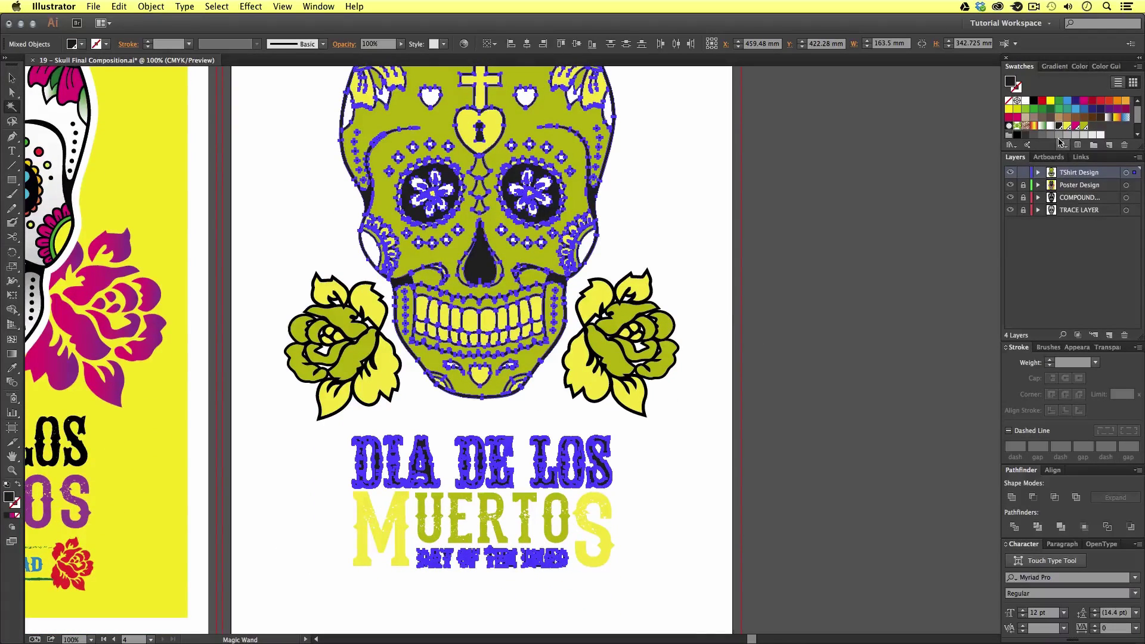
{"action": "left_click", "coordinate": [590, 383]}
{"action": "scroll", "coordinate": [590, 376], "scroll_direction": "up", "scroll_amount": 4}
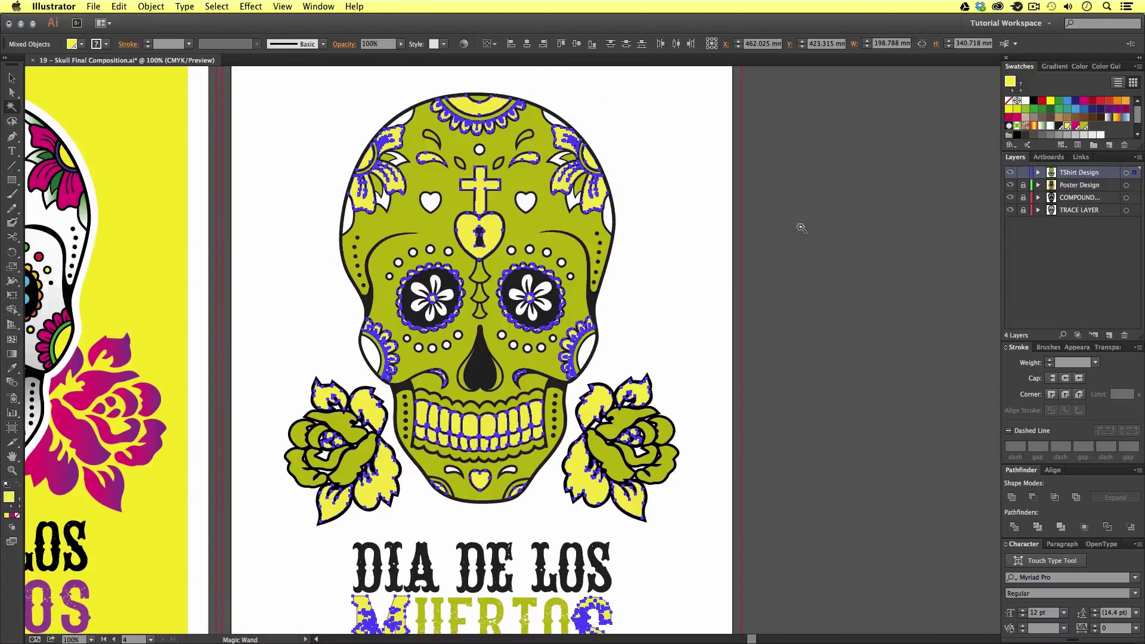
{"action": "left_click", "coordinate": [763, 288]}
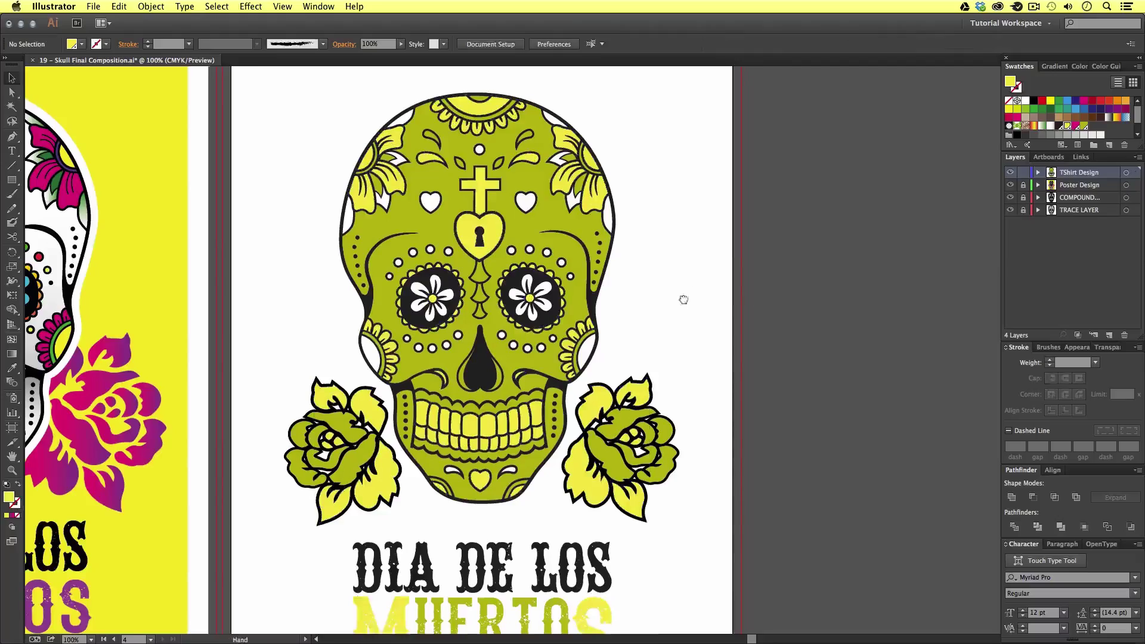
Examine the complete poster and T-shirt artboards side by side
{"action": "scroll", "coordinate": [678, 299], "scroll_direction": "down", "scroll_amount": 3}
{"action": "key", "text": "z"}
{"action": "left_click", "coordinate": [628, 321], "text": "alt"}
{"action": "left_click_drag", "start_coordinate": [628, 321], "coordinate": [701, 322]}
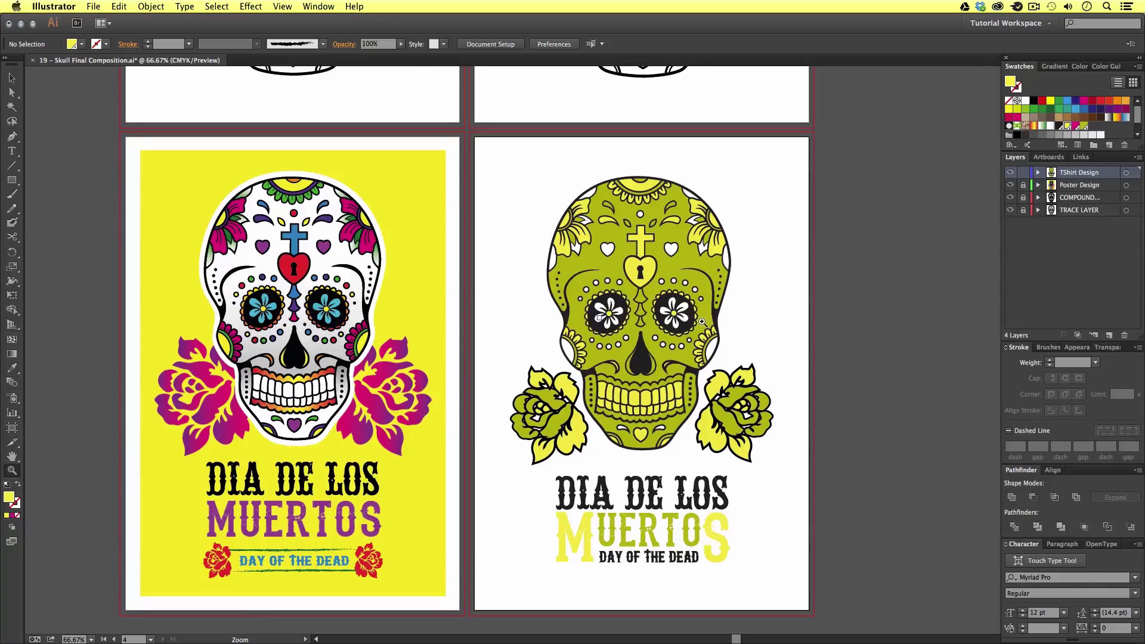
{"action": "key", "text": "v"}
{"action": "key", "text": "space"}
{"action": "mouse_move", "coordinate": [499, 284]}
{"action": "left_mouse_down"}
{"action": "mouse_move", "coordinate": [498, 478]}
{"action": "mouse_move", "coordinate": [498, 222]}
{"action": "mouse_move", "coordinate": [512, 273]}
{"action": "mouse_move", "coordinate": [499, 296]}
{"action": "mouse_move", "coordinate": [503, 281]}
{"action": "left_mouse_up"}
Start saving the document under a new name, with the Desktop as location and Poster Design as file name
{"action": "left_click", "coordinate": [93, 5]}
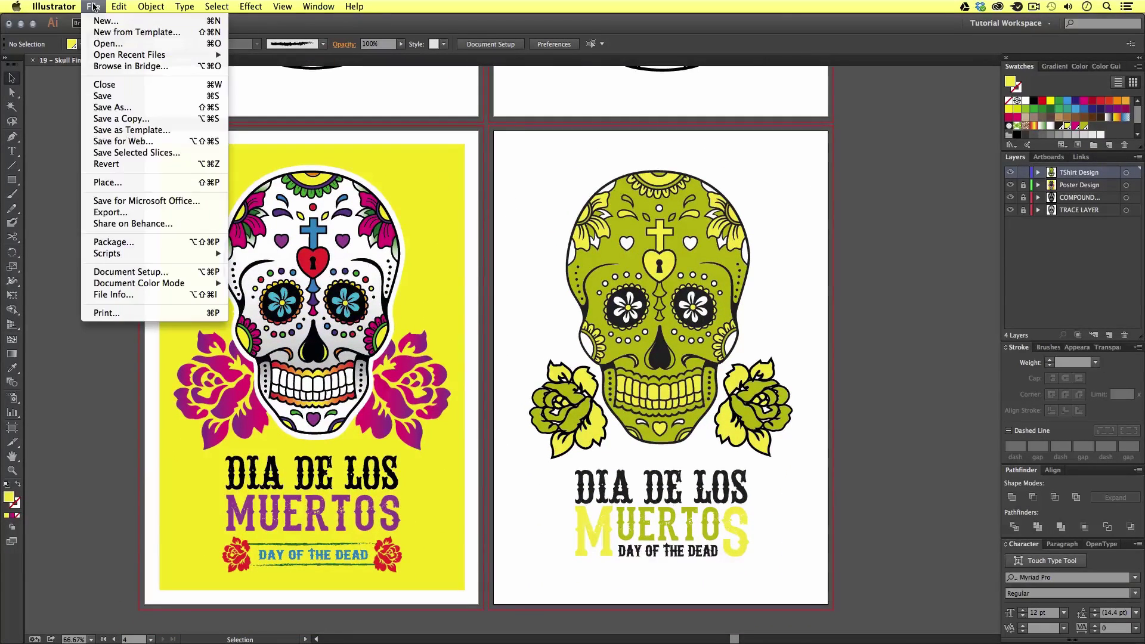
{"action": "left_click", "coordinate": [106, 108]}
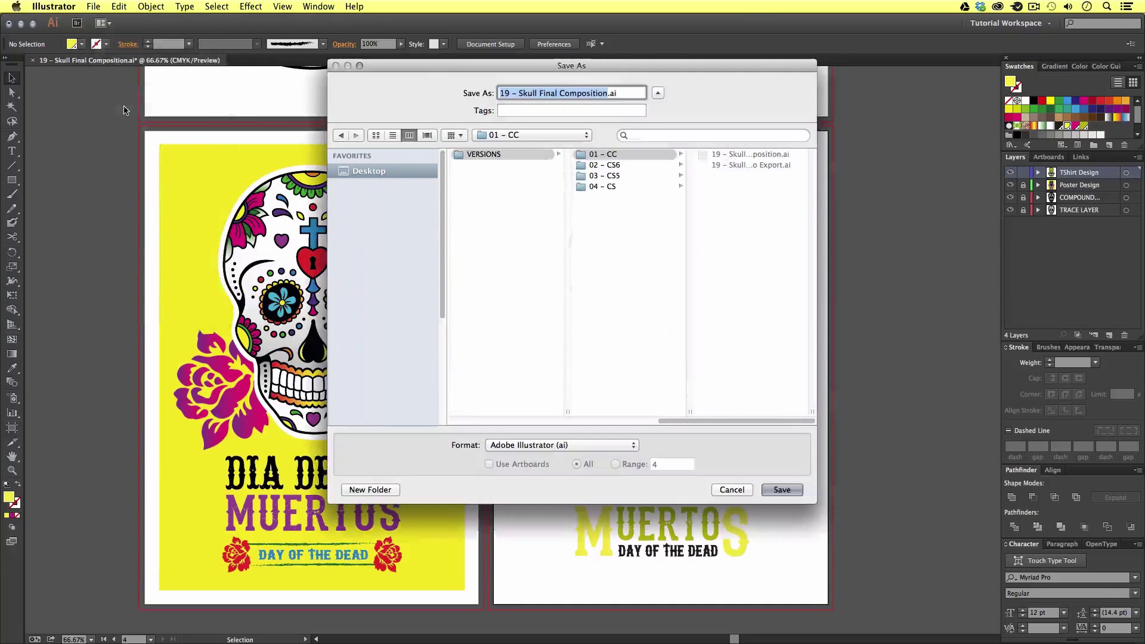
{"action": "key", "text": "super+shift+d"}
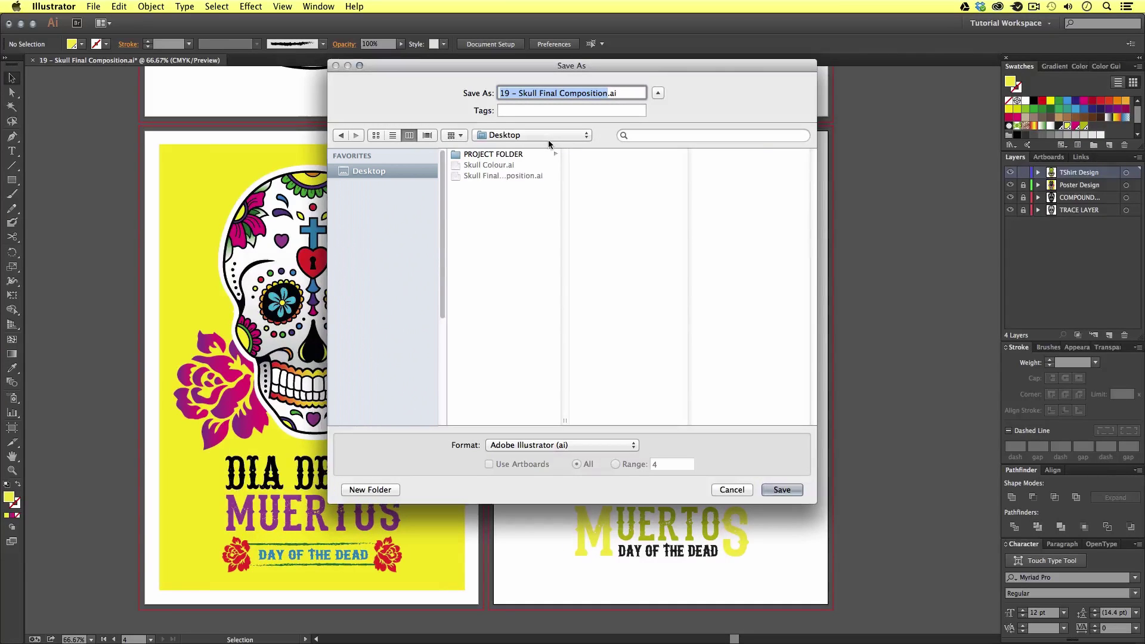
{"action": "type", "text": "Poster Desi"}
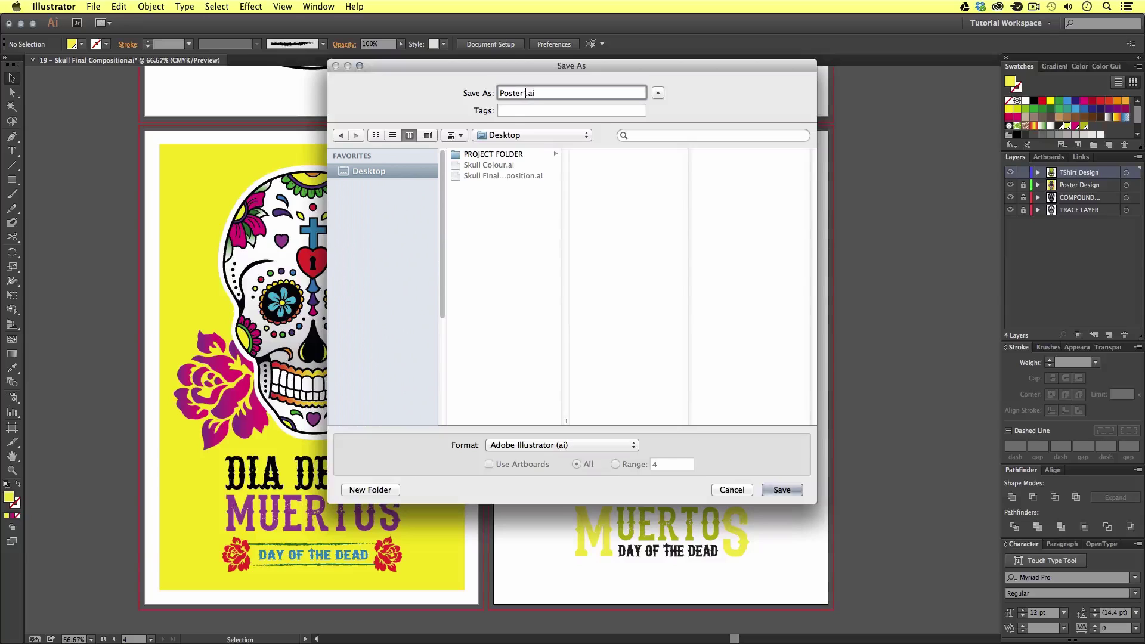
{"action": "type", "text": "gn"}
Choose Adobe PDF as the save format, restrict the export to artboard 3 and proceed to the PDF settings
{"action": "left_click", "coordinate": [597, 446]}
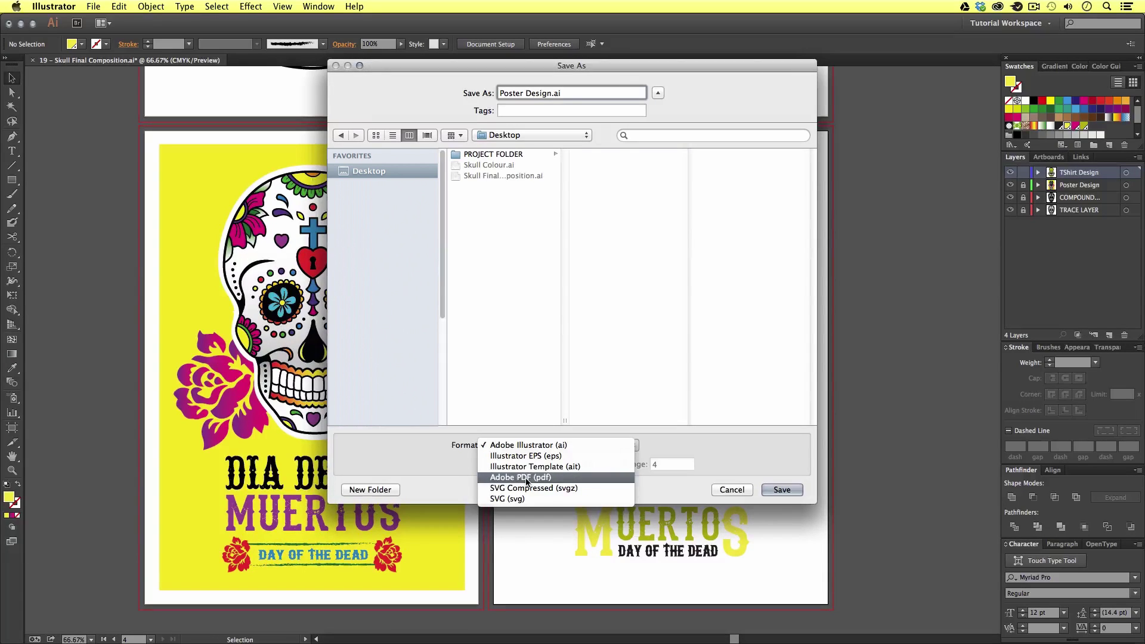
{"action": "left_click", "coordinate": [527, 478]}
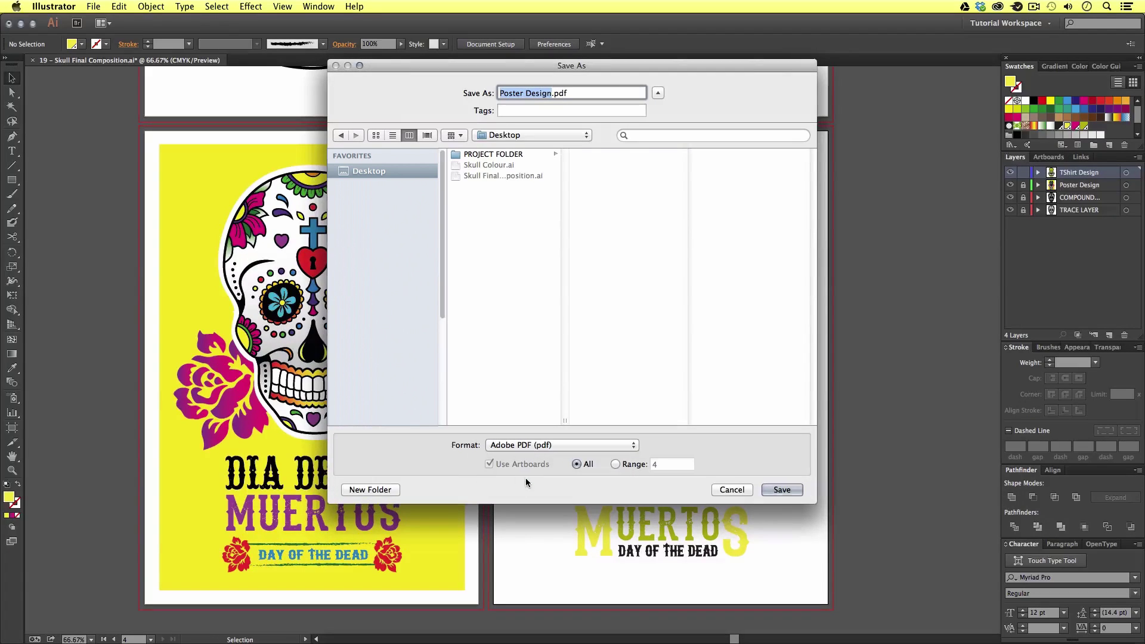
{"action": "left_click", "coordinate": [617, 465]}
{"action": "left_click", "coordinate": [674, 464]}
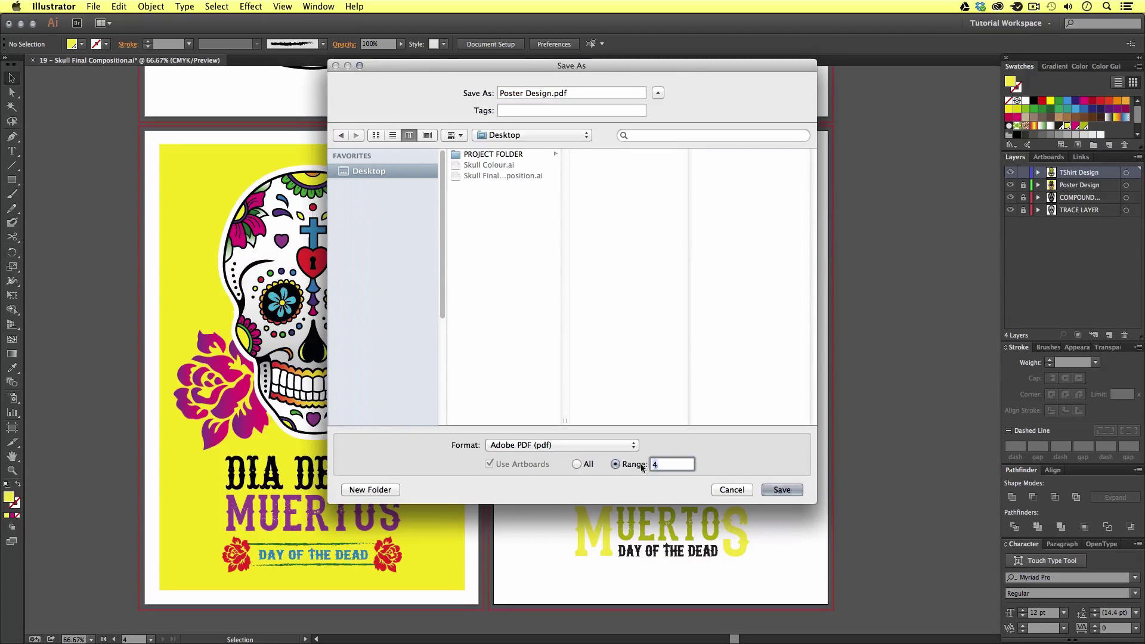
{"action": "key", "text": "BackSpace"}
{"action": "type", "text": "3"}
{"action": "left_click", "coordinate": [781, 490]}
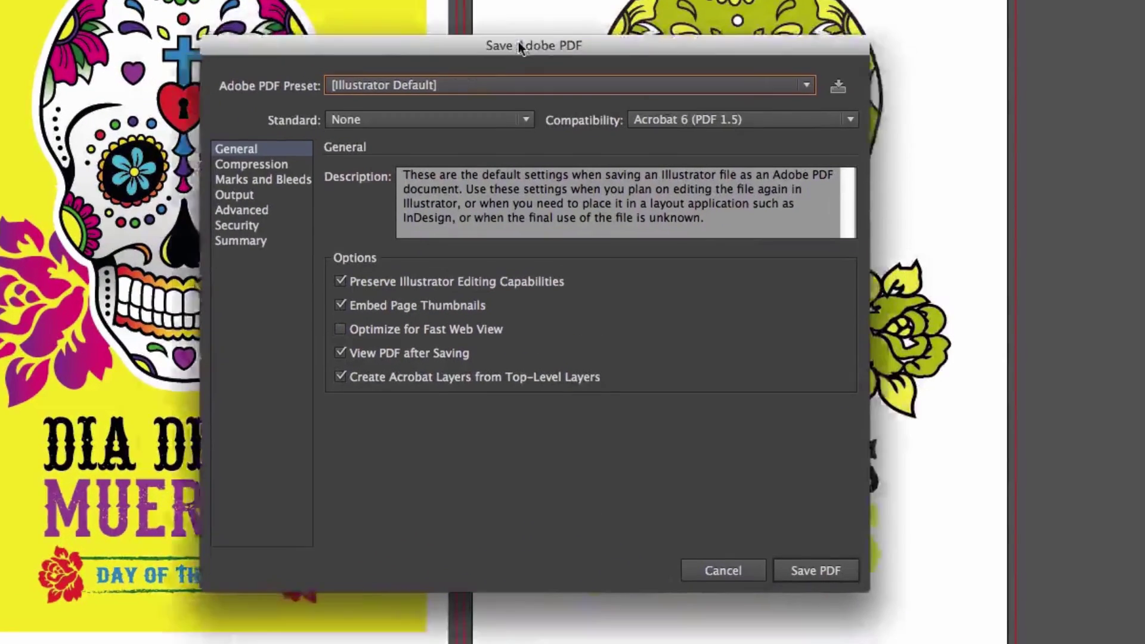
Apply the High Quality Print preset to the PDF export
{"action": "left_click_drag", "start_coordinate": [518, 46], "coordinate": [496, 60]}
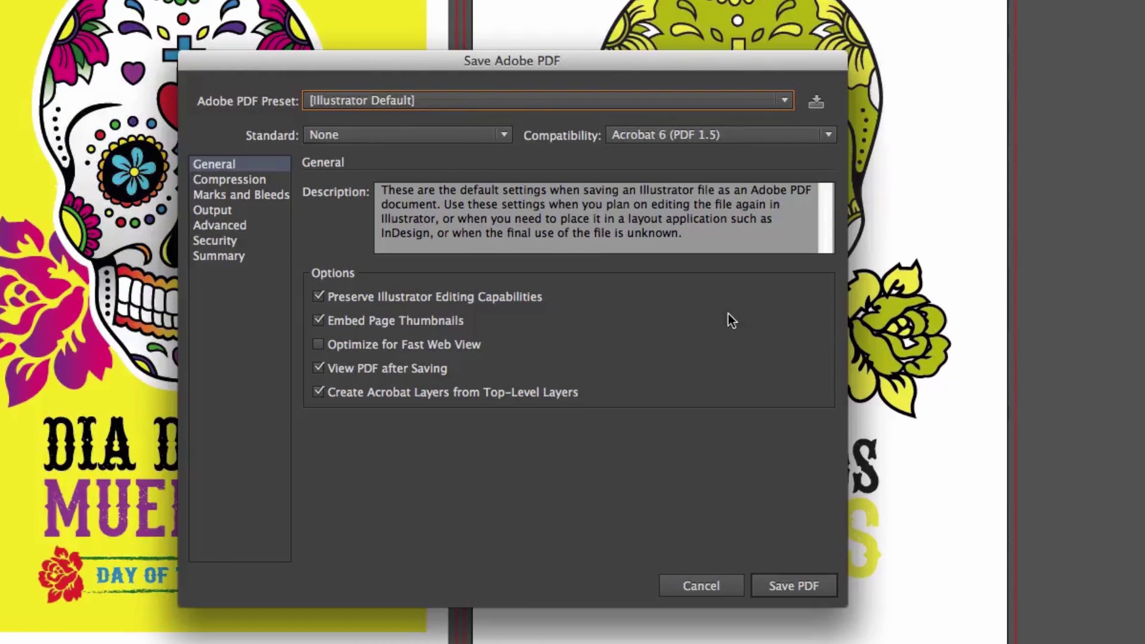
{"action": "left_click", "coordinate": [444, 102]}
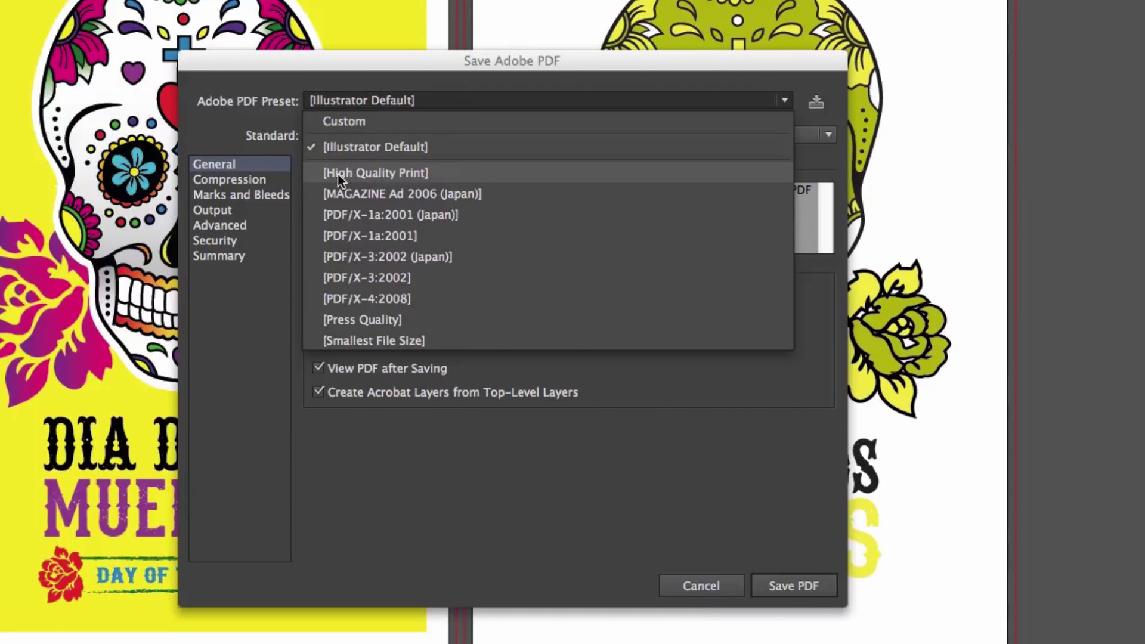
{"action": "left_click", "coordinate": [396, 173]}
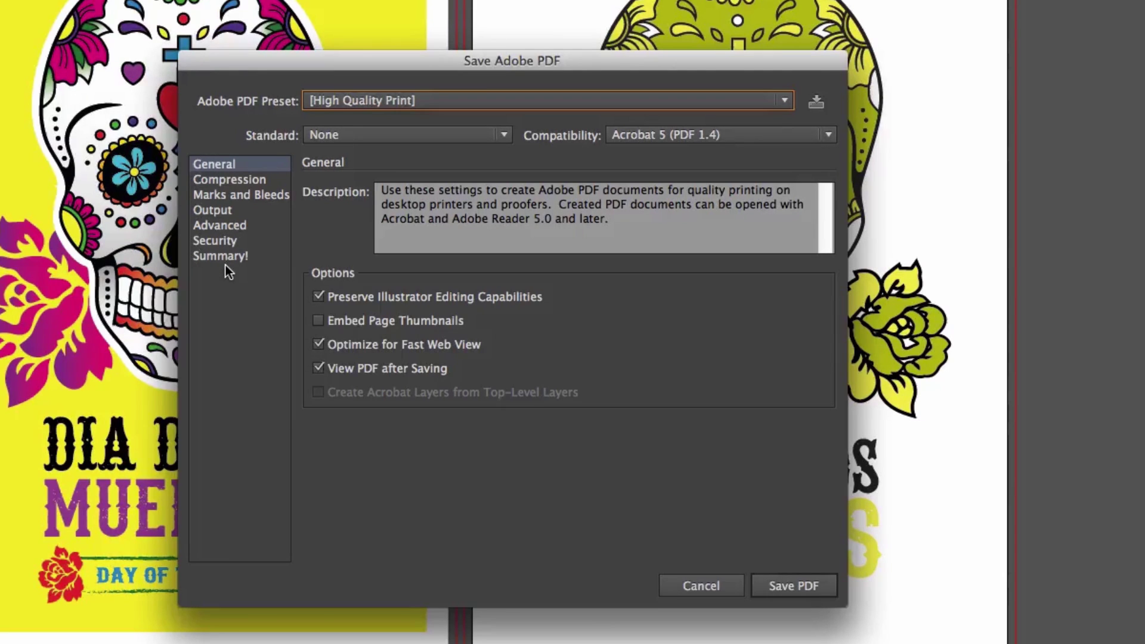
Enable all printer's marks, including colour bars, for the PDF and make it use the document bleed settings
{"action": "left_click", "coordinate": [230, 196]}
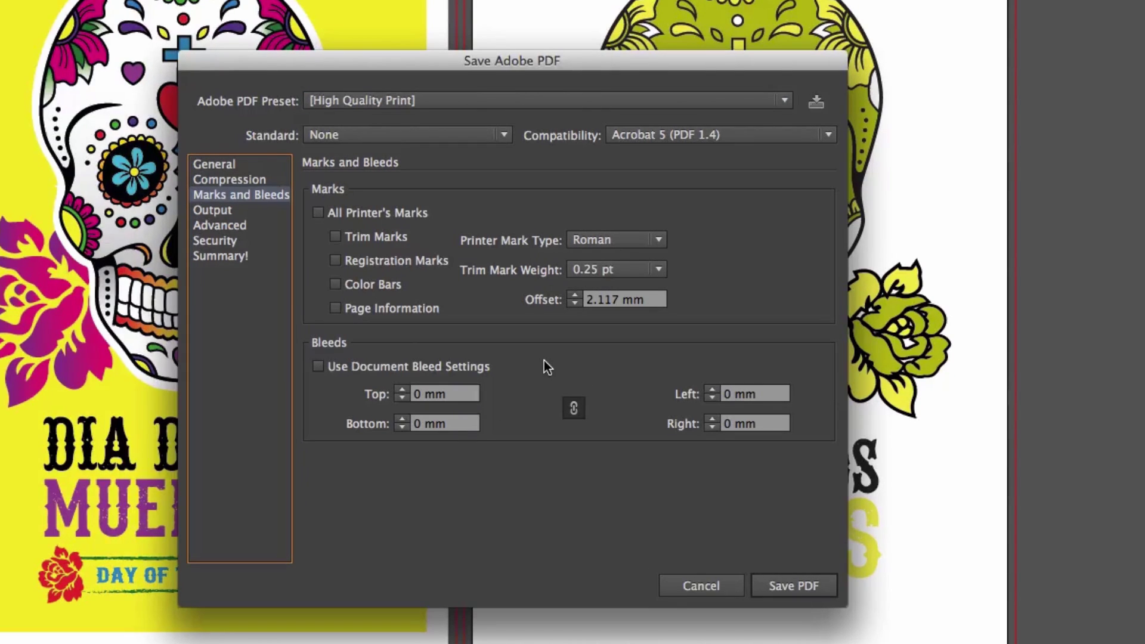
{"action": "left_click", "coordinate": [318, 213]}
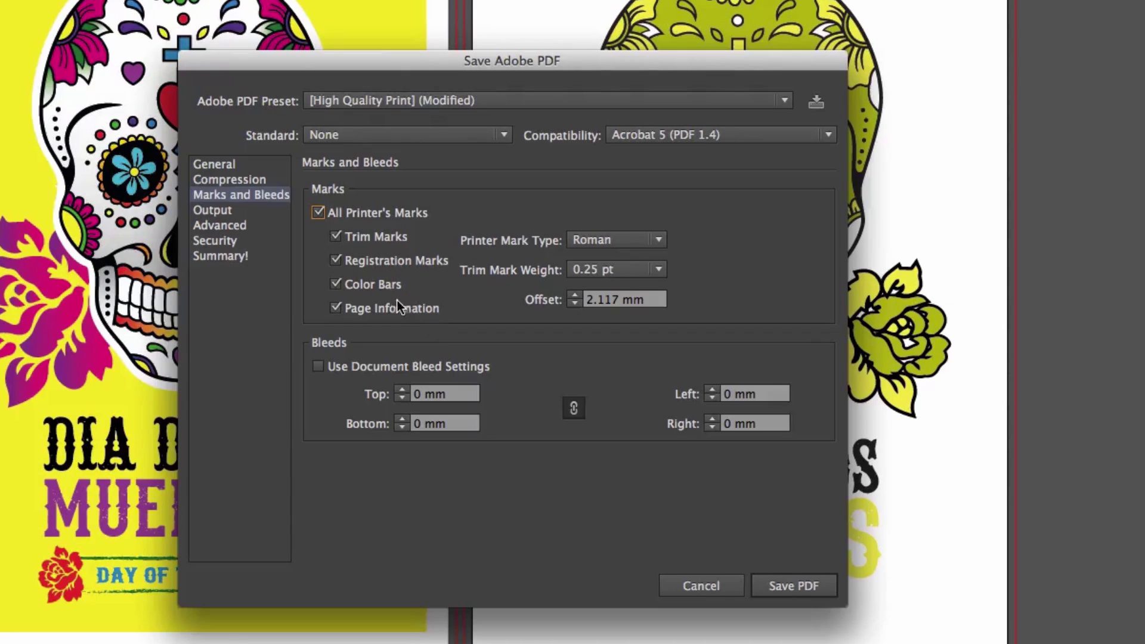
{"action": "left_click", "coordinate": [337, 286]}
{"action": "left_click", "coordinate": [337, 289]}
{"action": "left_click", "coordinate": [335, 283]}
{"action": "left_click", "coordinate": [331, 285]}
{"action": "left_click", "coordinate": [317, 367]}
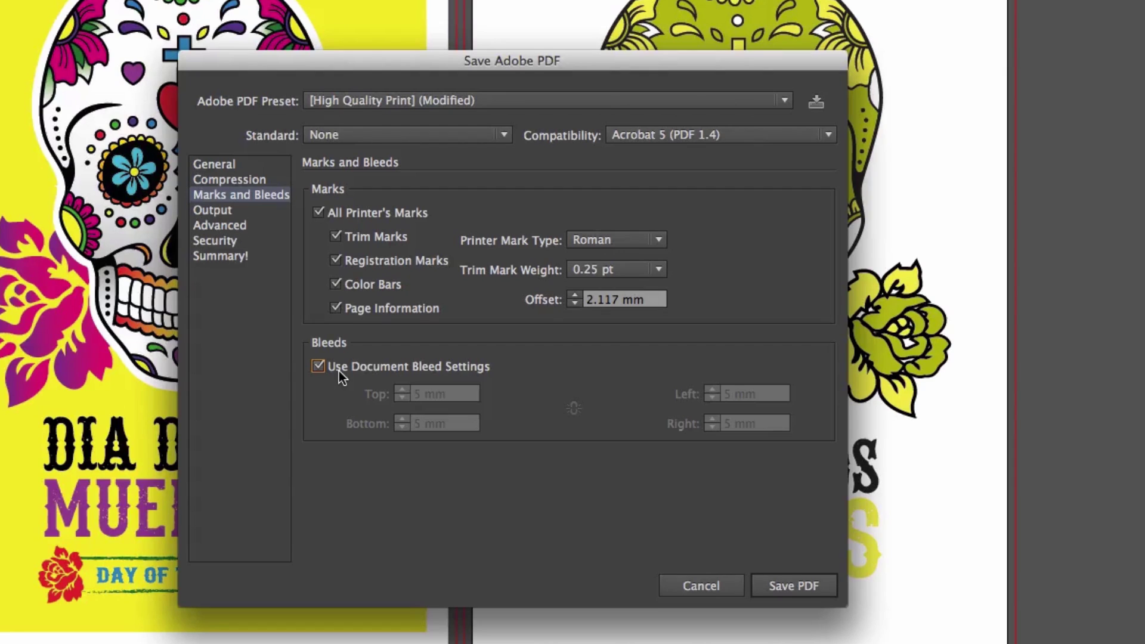
Make the poster PDF use the document bleed settings and save it
{"action": "left_click", "coordinate": [317, 367]}
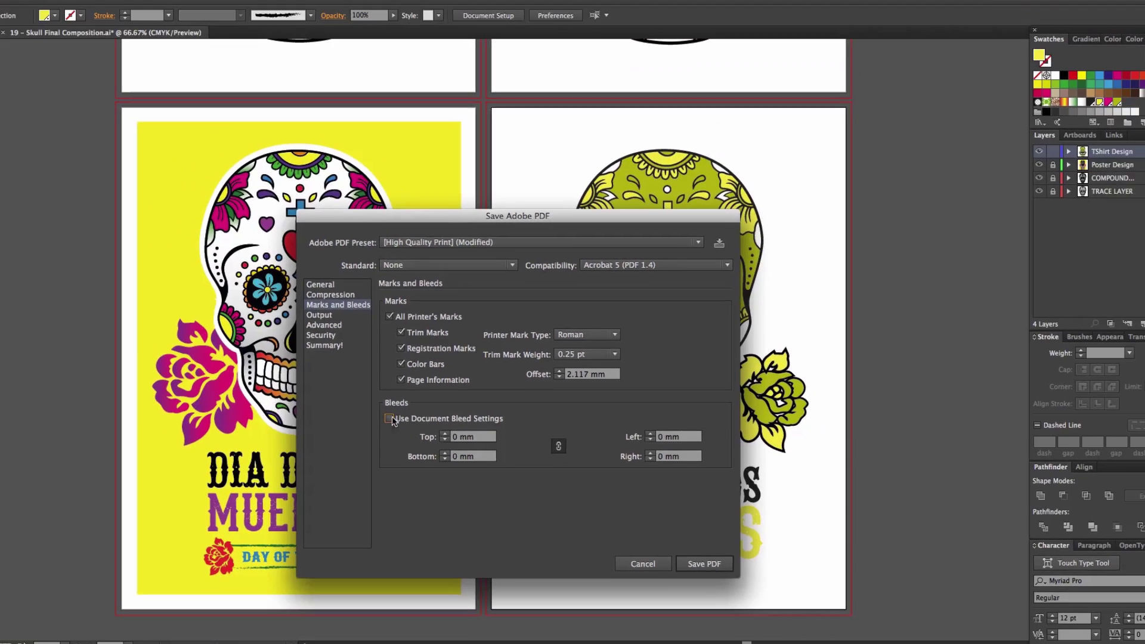
{"action": "left_click", "coordinate": [350, 391]}
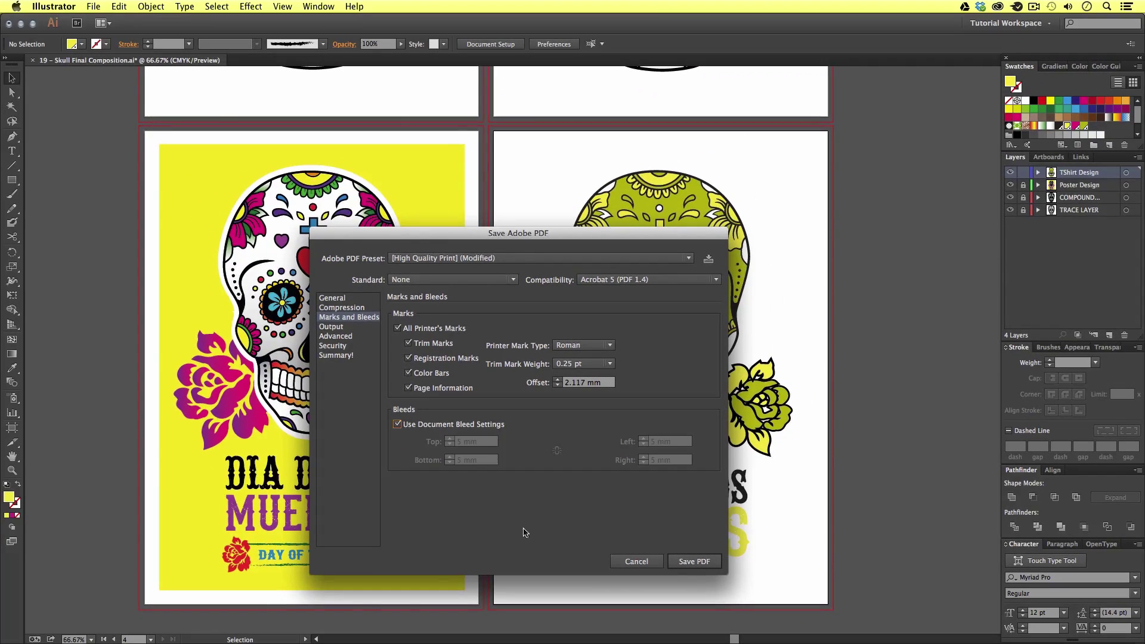
{"action": "left_click", "coordinate": [687, 563]}
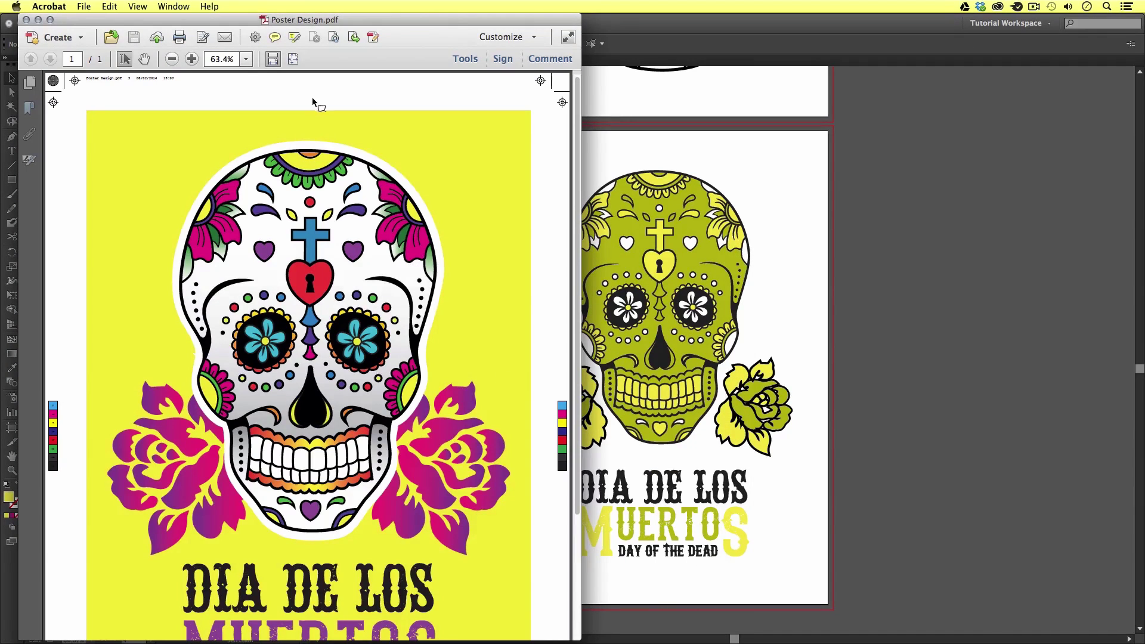
Examine the whole poster page and its printer's marks in Acrobat, close the PDF and return to Illustrator
{"action": "left_click", "coordinate": [273, 59]}
{"action": "left_click", "coordinate": [171, 58]}
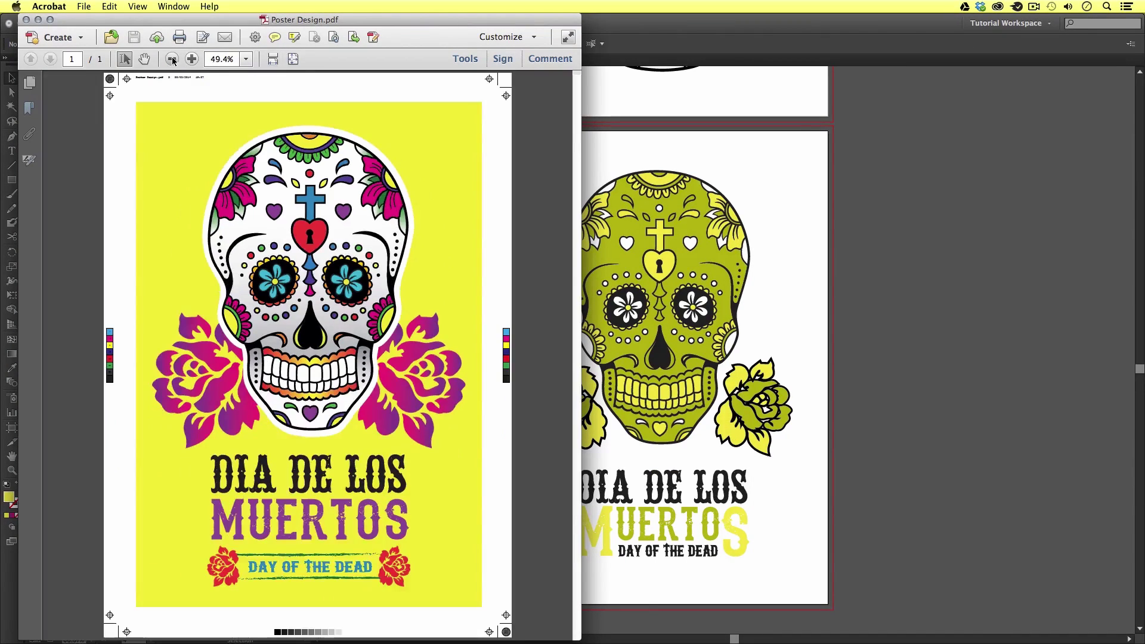
{"action": "left_click_drag", "start_coordinate": [224, 24], "coordinate": [429, 24]}
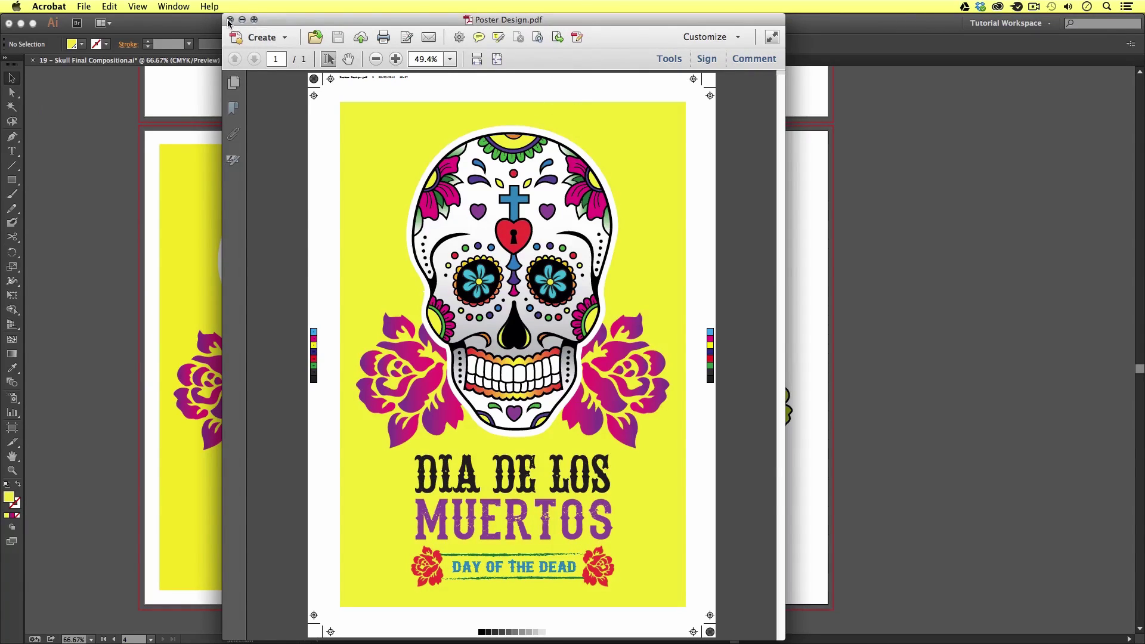
{"action": "key", "text": "super+w"}
{"action": "left_click", "coordinate": [833, 287]}
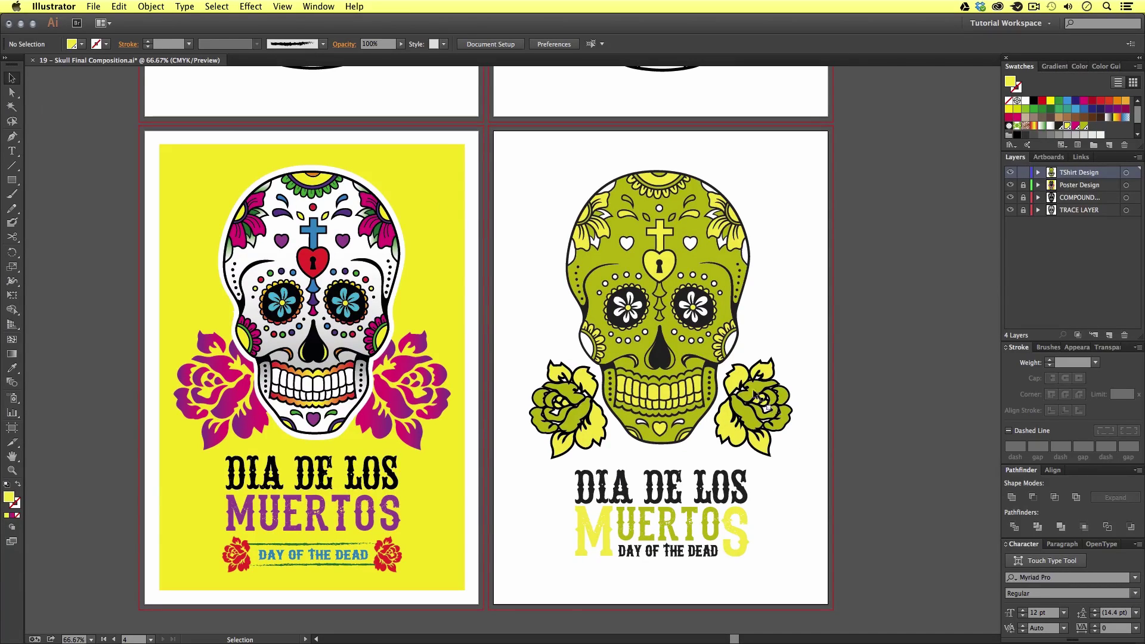
Start saving the document under a new name, with the Desktop as location and Tshirt Design as file name
{"action": "left_click", "coordinate": [94, 8]}
{"action": "left_click", "coordinate": [113, 107]}
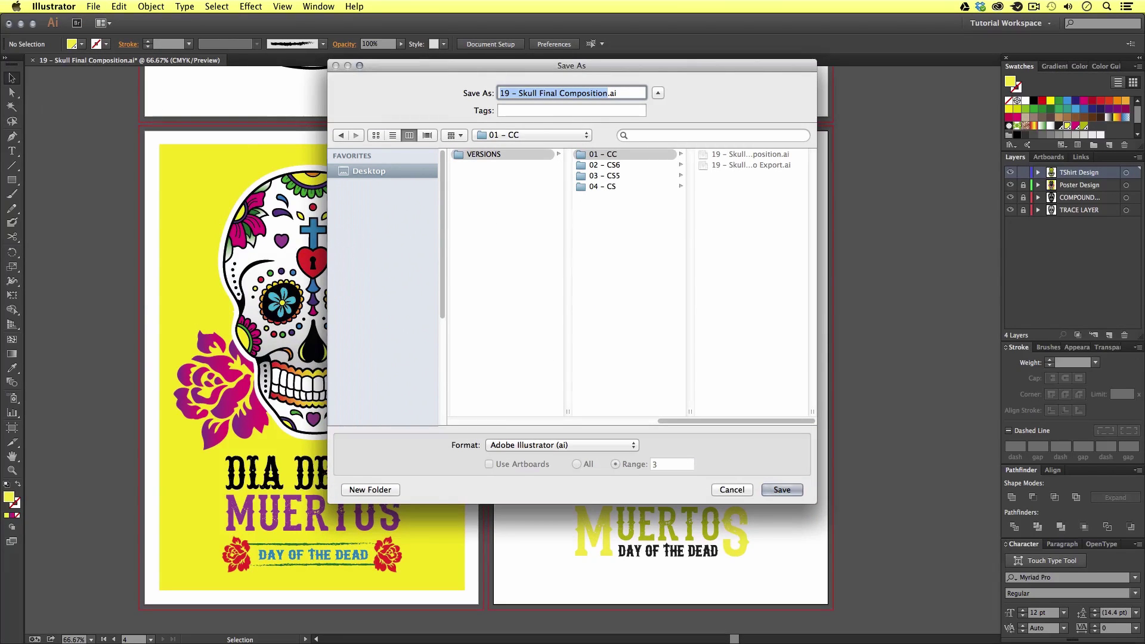
{"action": "left_click", "coordinate": [418, 171]}
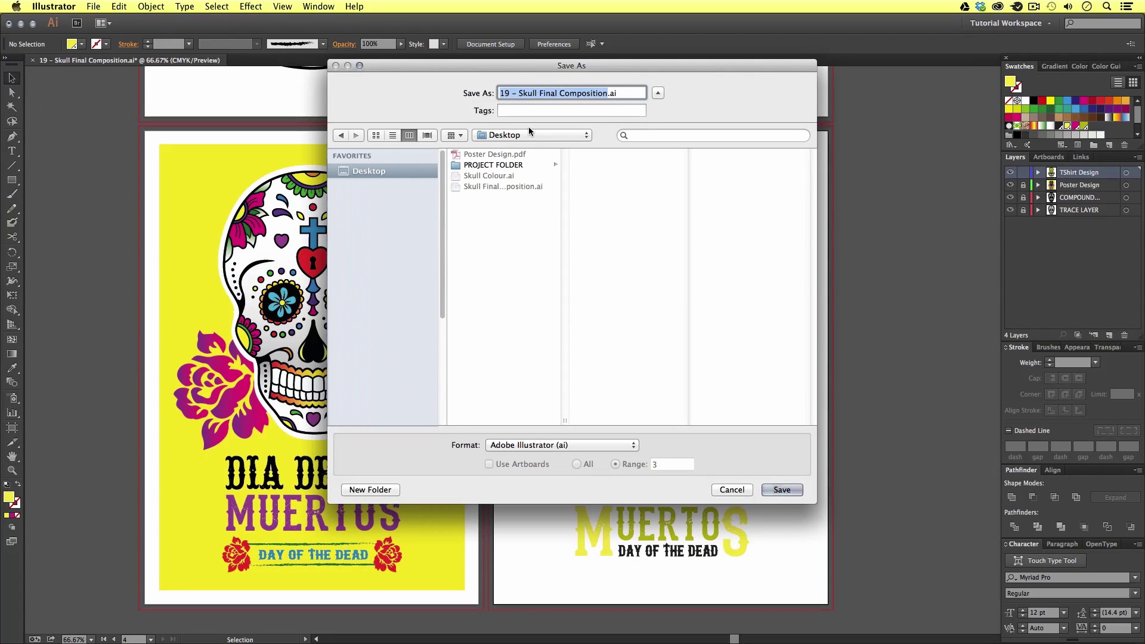
{"action": "key", "text": "BackSpace"}
{"action": "type", "text": "Tshirt"}
{"action": "type", "text": "sign"}
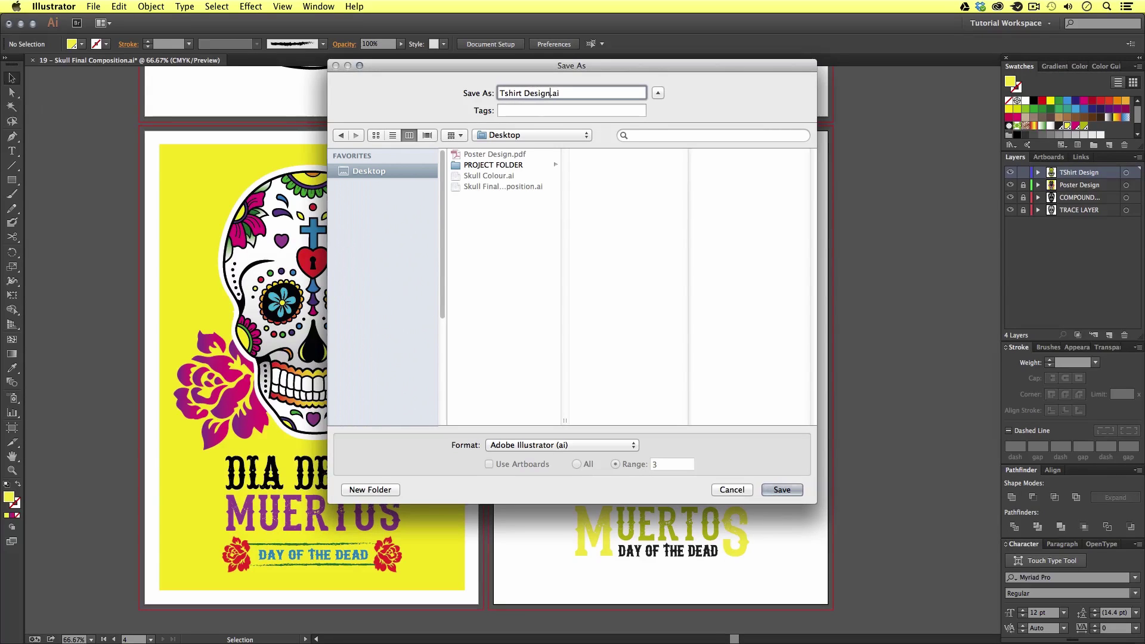
Choose Adobe PDF as the save format, restrict the export to artboard 4 and proceed to the PDF settings
{"action": "left_click", "coordinate": [583, 447]}
{"action": "left_click", "coordinate": [583, 481]}
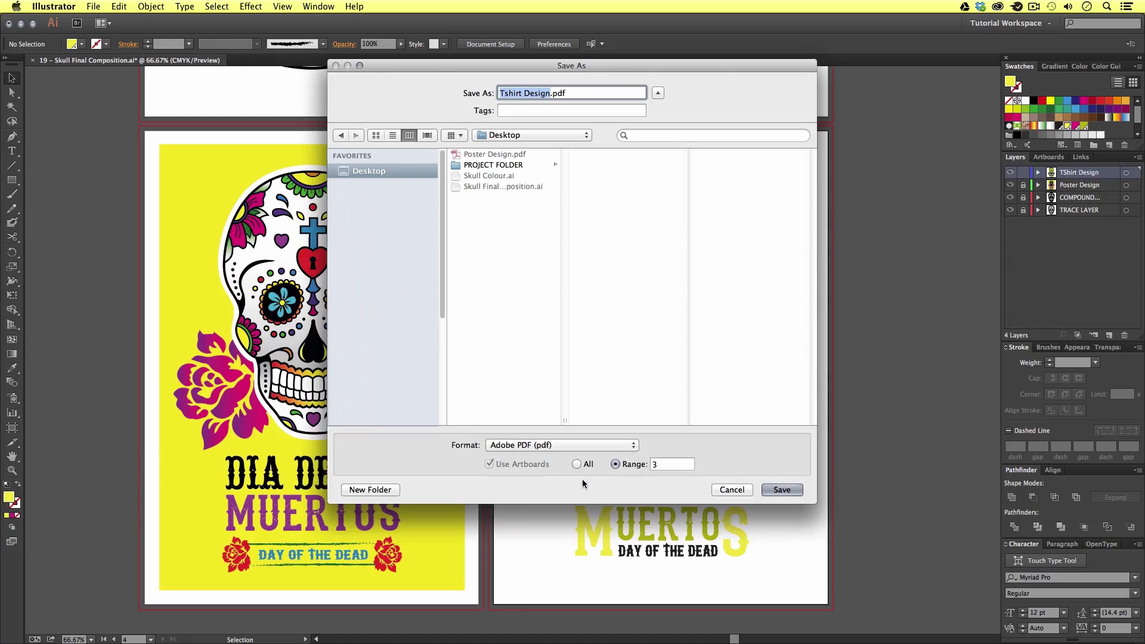
{"action": "left_click", "coordinate": [662, 465]}
{"action": "type", "text": "4"}
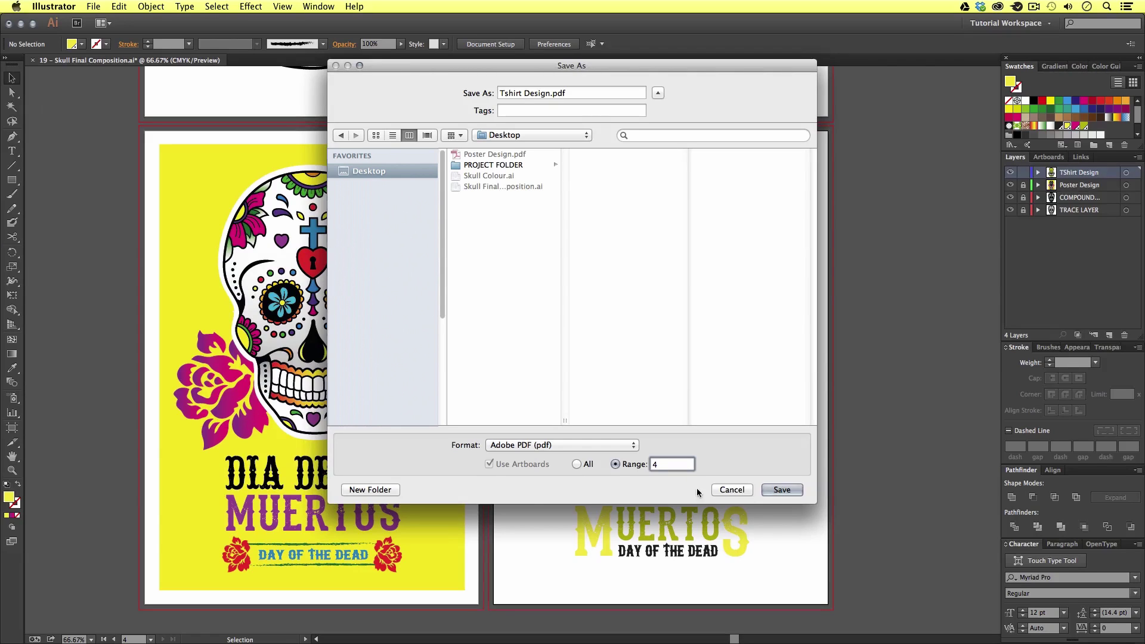
{"action": "left_click", "coordinate": [778, 490]}
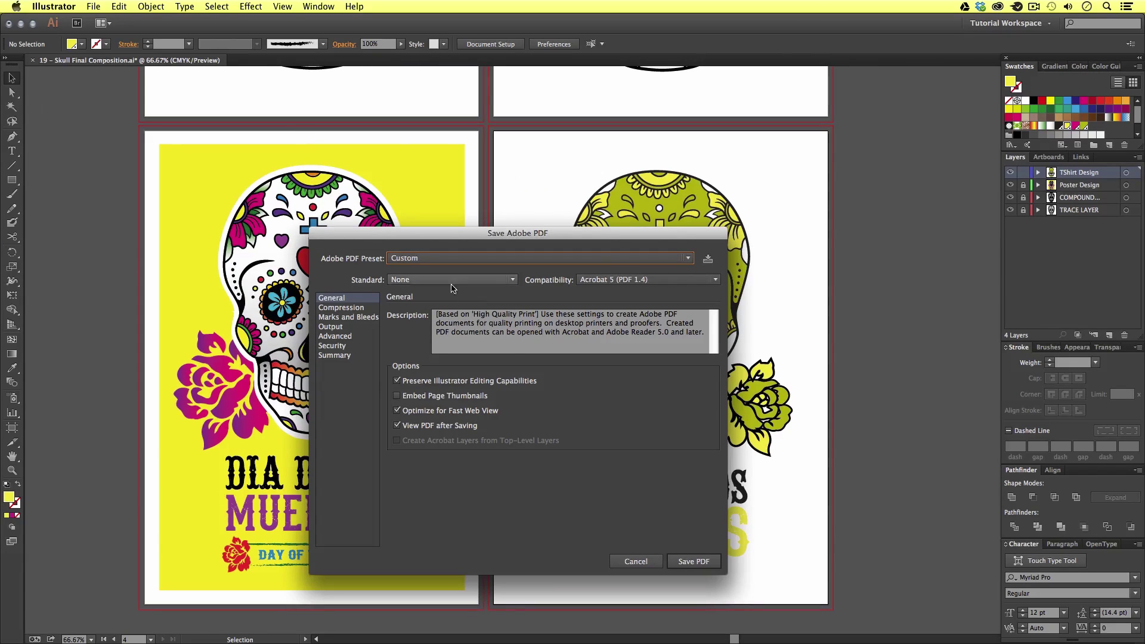
Apply the High Quality Print preset to the T-shirt PDF and save it without printer's marks or document bleed
{"action": "left_click_drag", "start_coordinate": [571, 234], "coordinate": [591, 236]}
{"action": "left_click", "coordinate": [552, 261]}
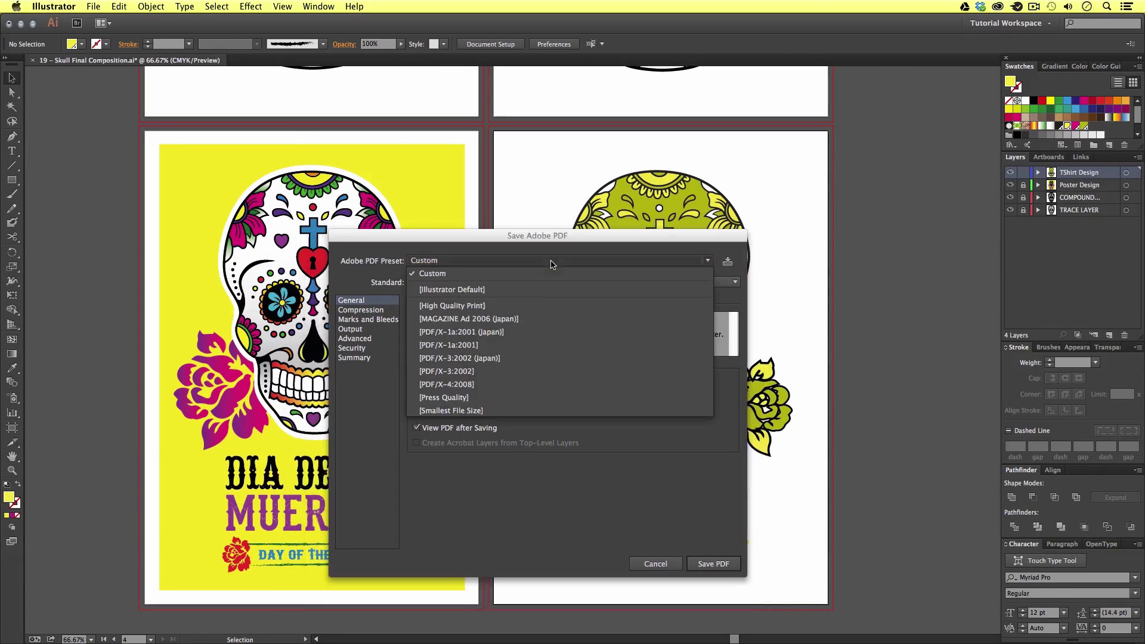
{"action": "left_click", "coordinate": [546, 307]}
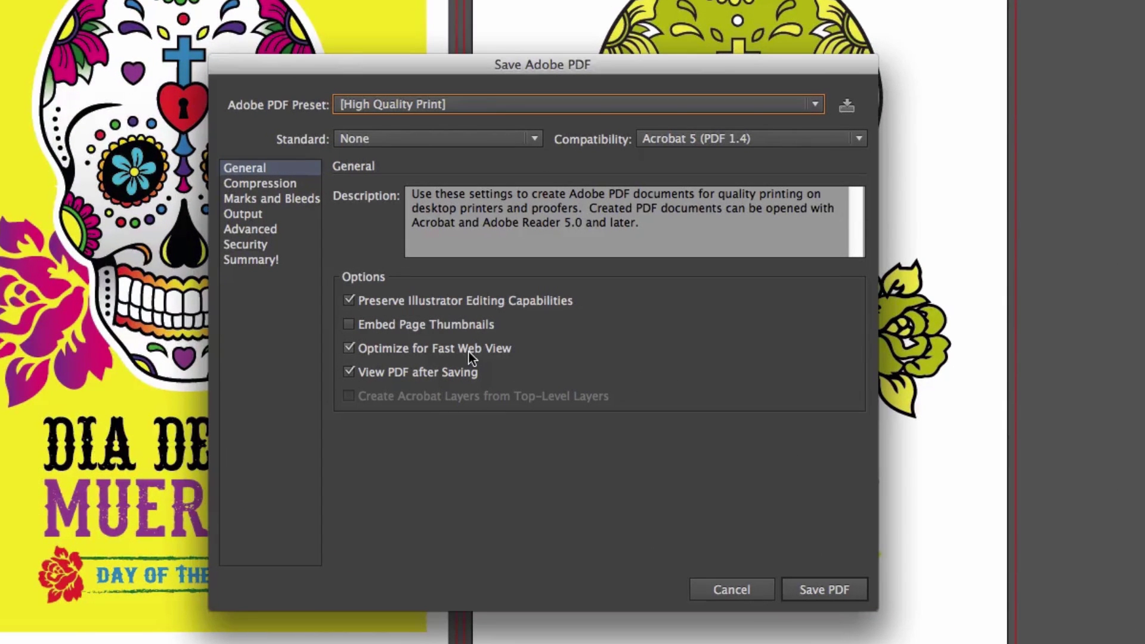
{"action": "left_click", "coordinate": [275, 198]}
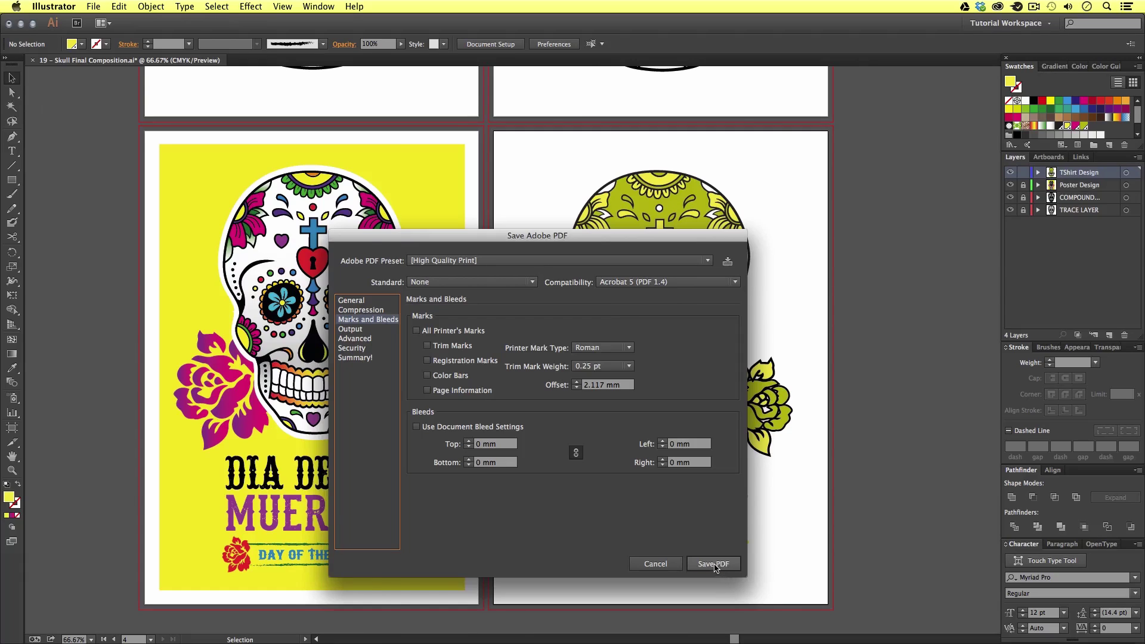
{"action": "left_click", "coordinate": [721, 566]}
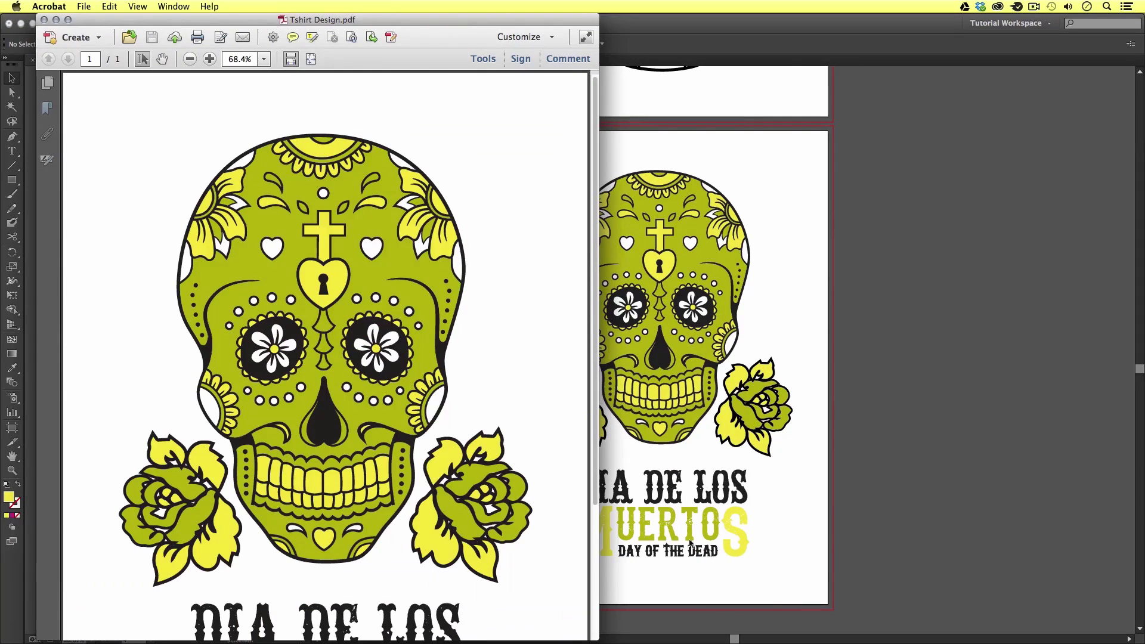
Examine the full T-shirt design page in Acrobat, close the PDF and return to the Illustrator artboards
{"action": "left_click", "coordinate": [190, 59]}
{"action": "left_click_drag", "start_coordinate": [218, 20], "coordinate": [424, 20]}
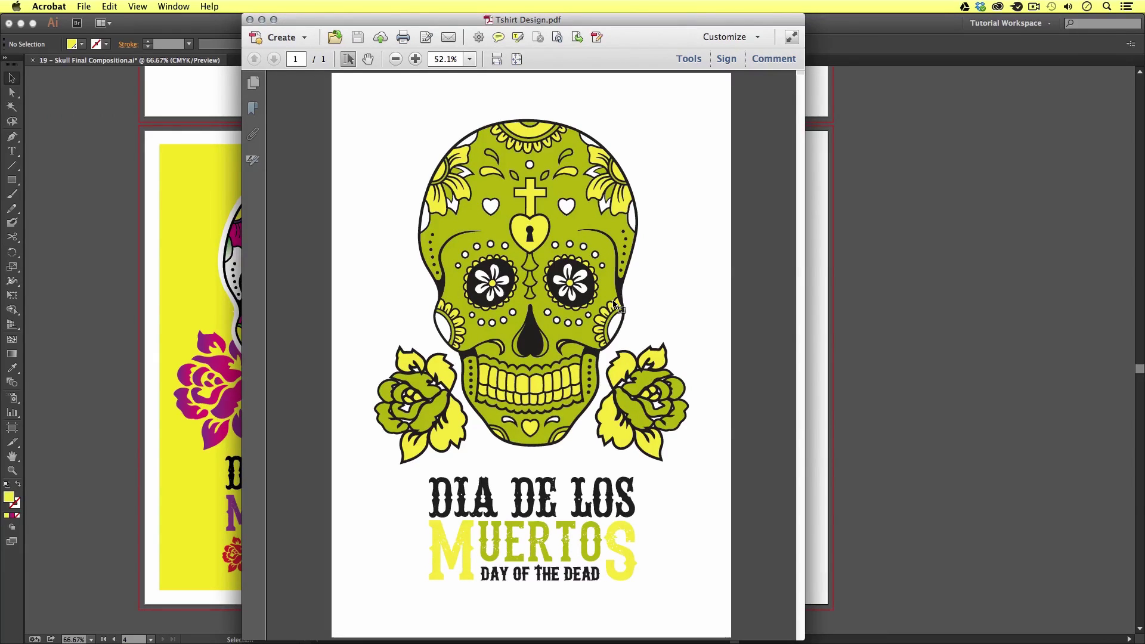
{"action": "left_click", "coordinate": [251, 20]}
{"action": "left_click", "coordinate": [866, 245]}
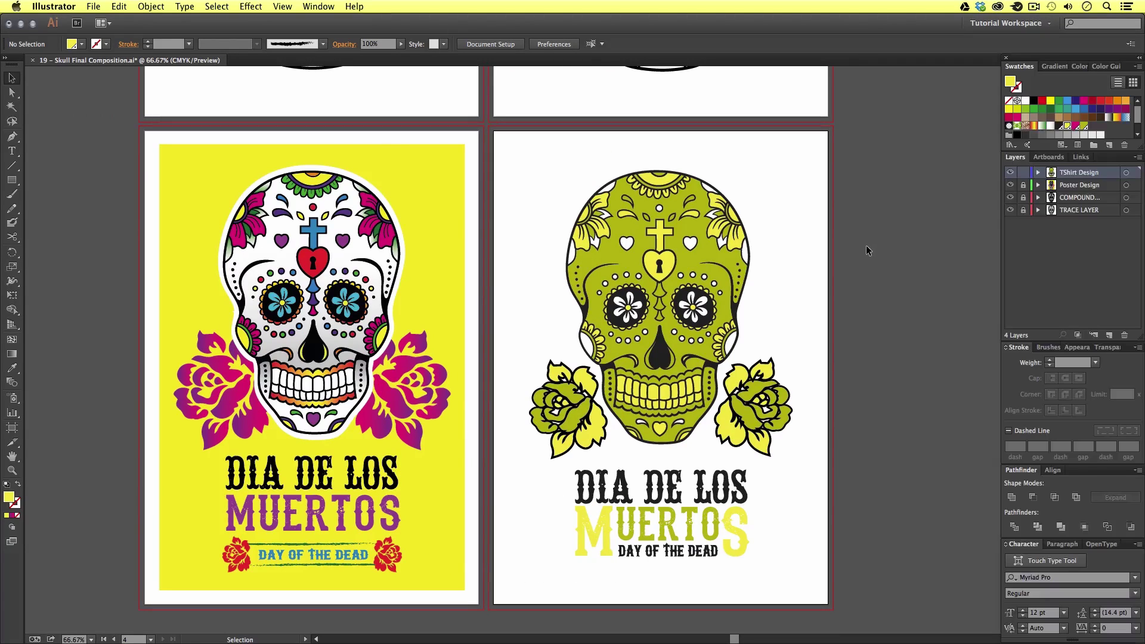
{"action": "scroll", "coordinate": [528, 340], "scroll_direction": "left", "scroll_amount": 2}
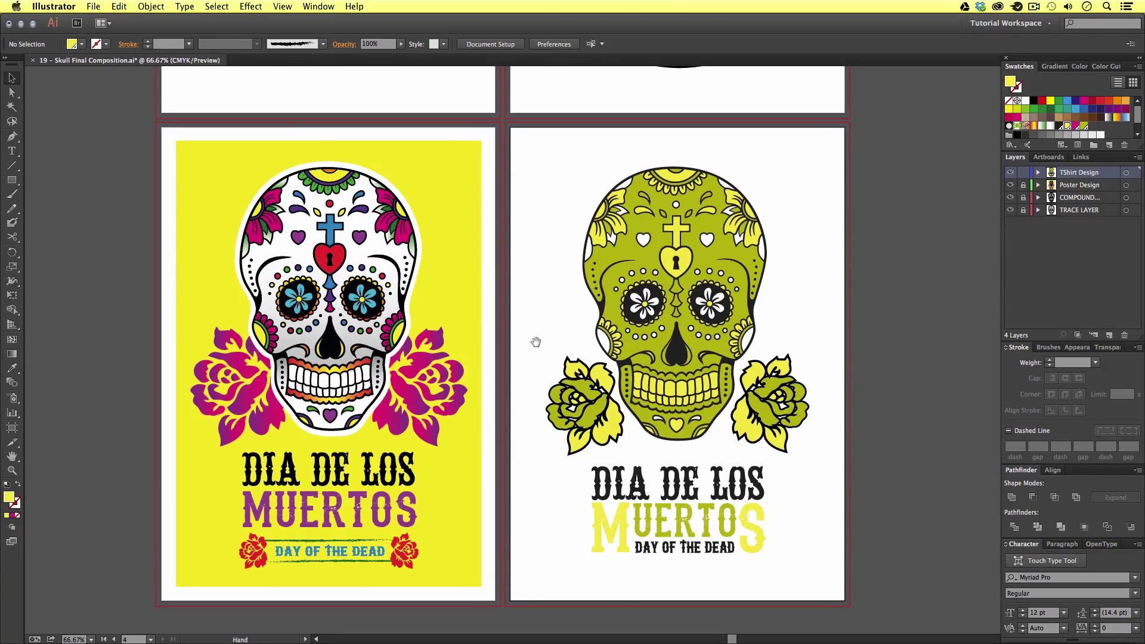